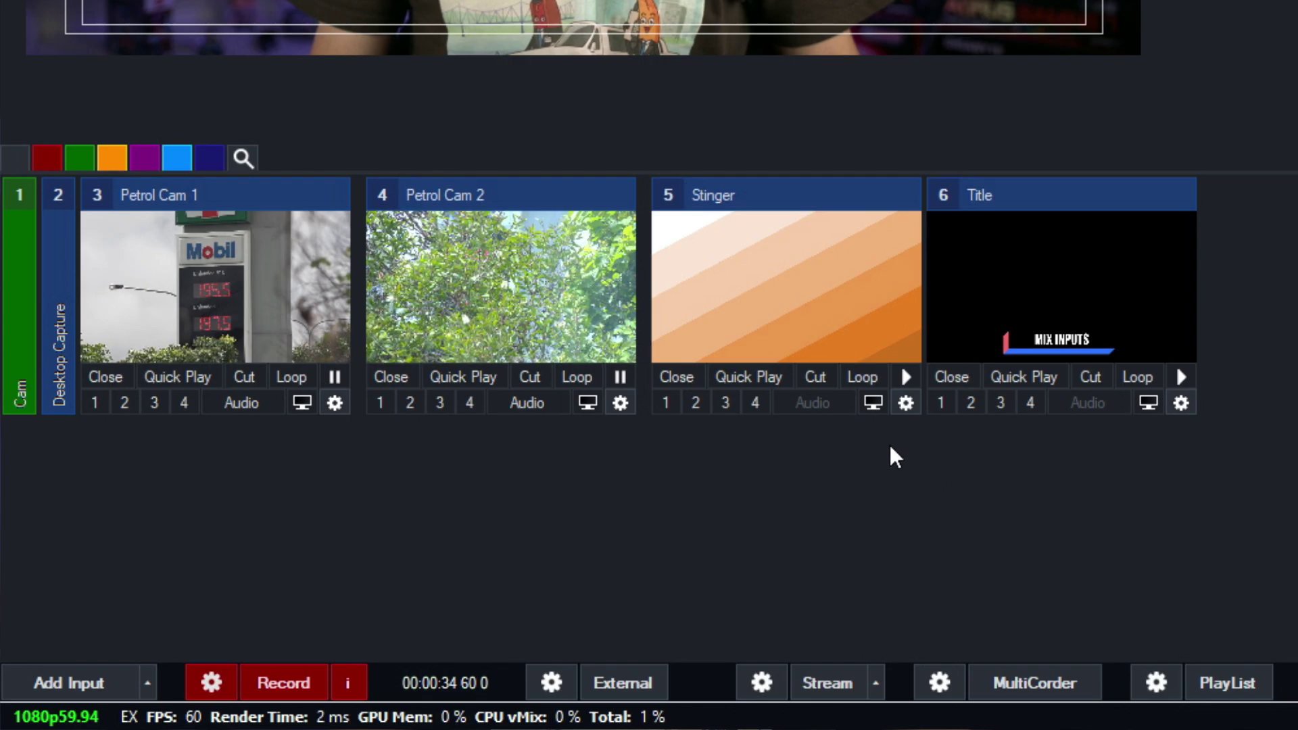
Add a Mix input, Mix2, with Petrol Cam 1 in preview and Petrol Cam 2 in output, and preview it.
left_click(149, 685)
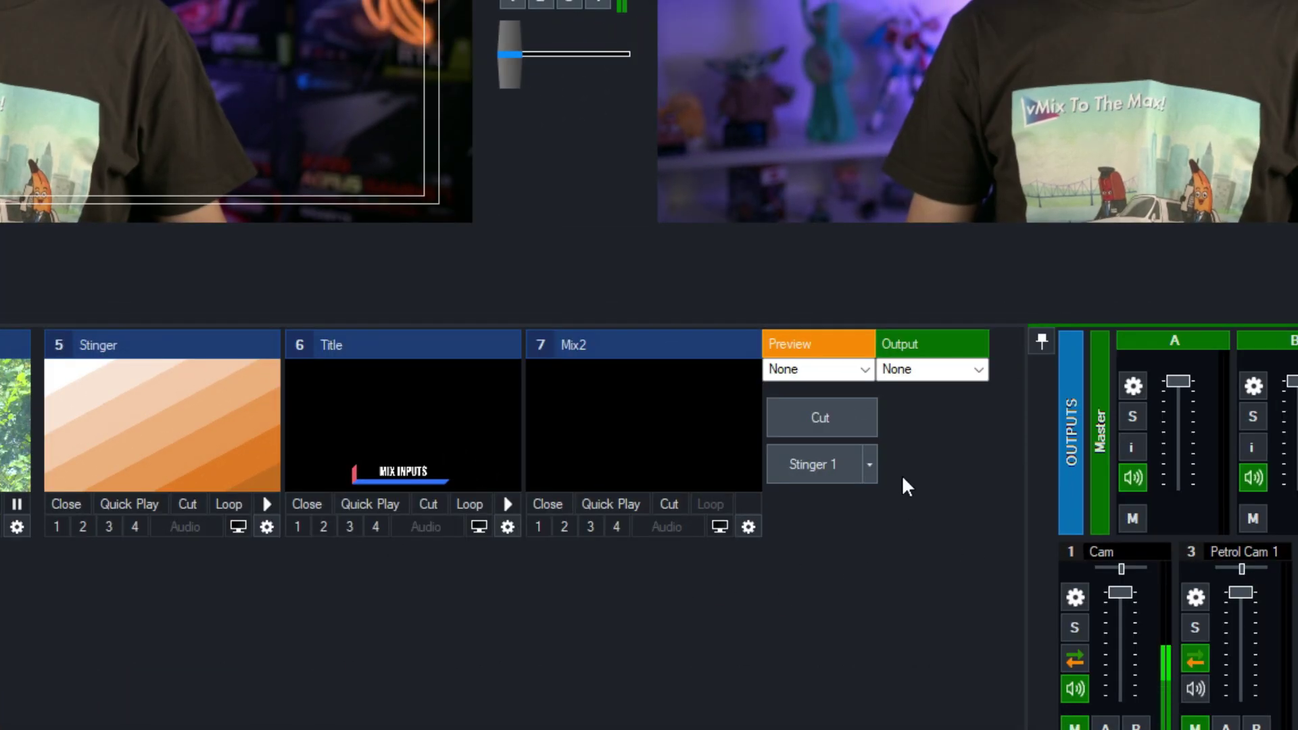
left_click(824, 368)
left_click(845, 442)
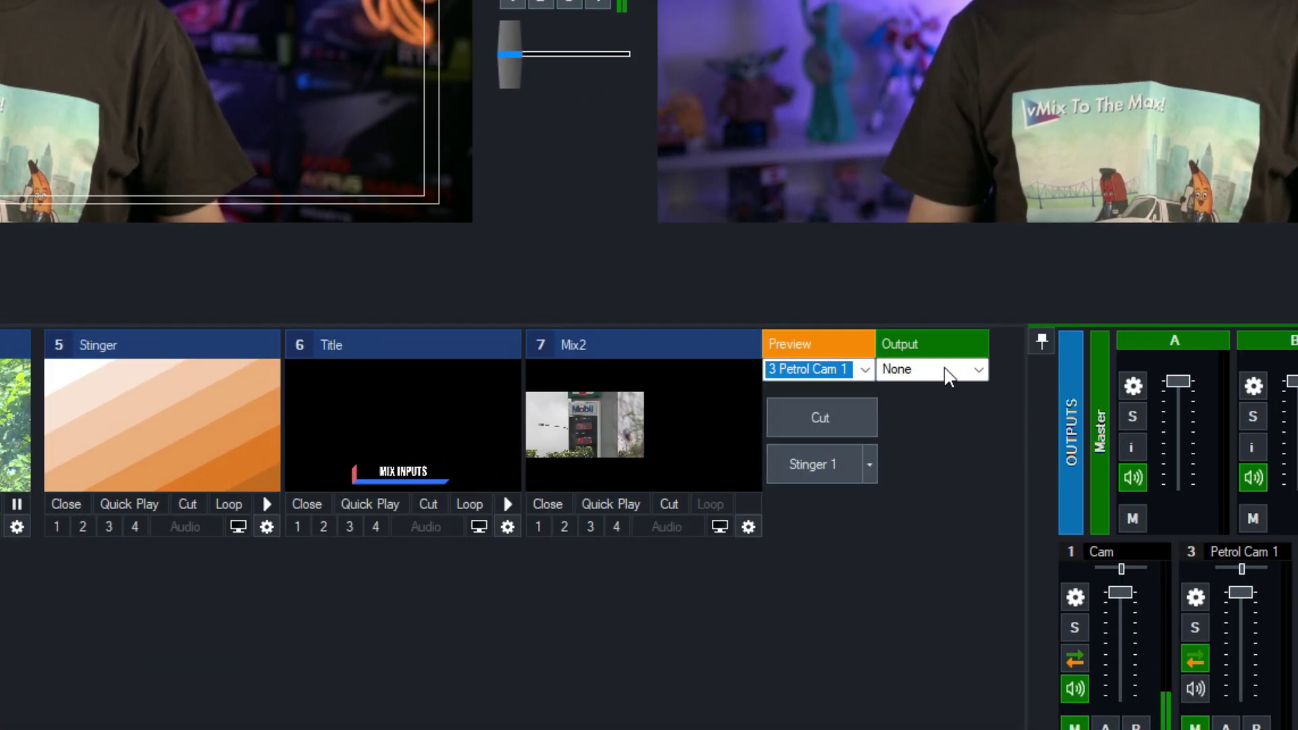
left_click(942, 369)
left_click(964, 459)
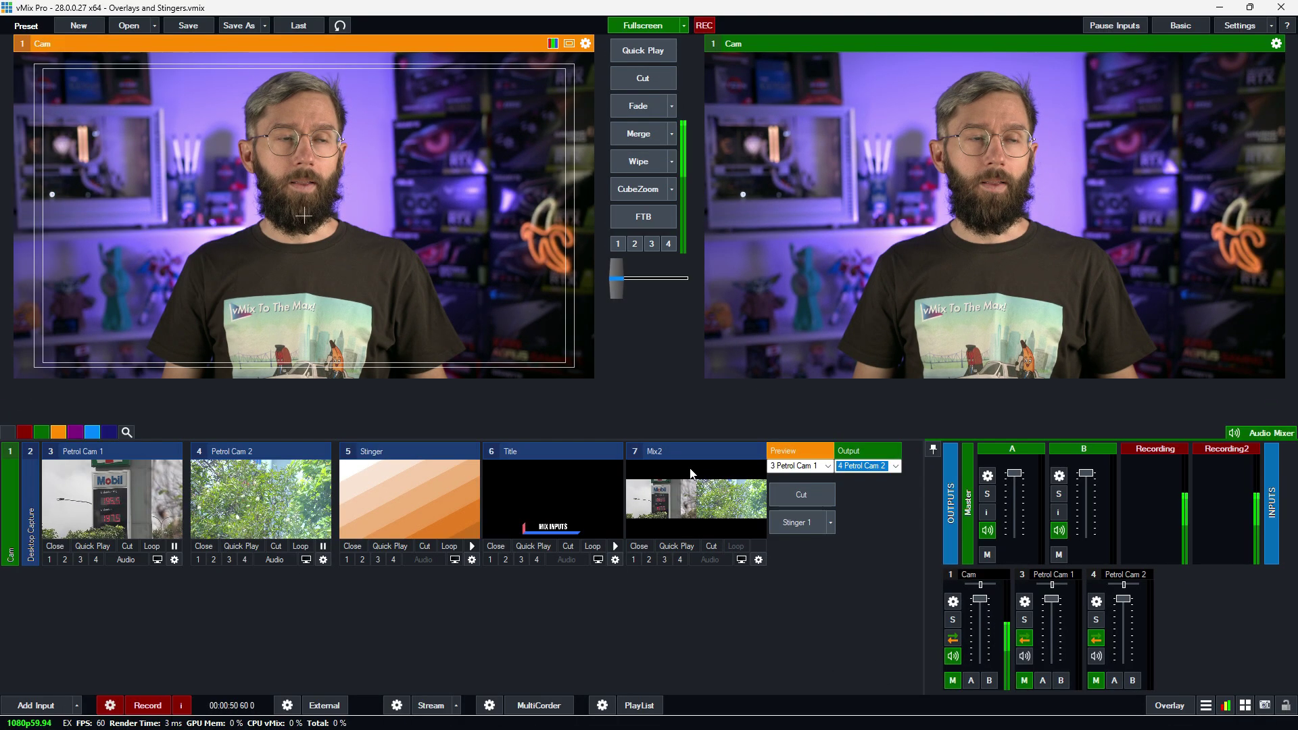
left_click(689, 481)
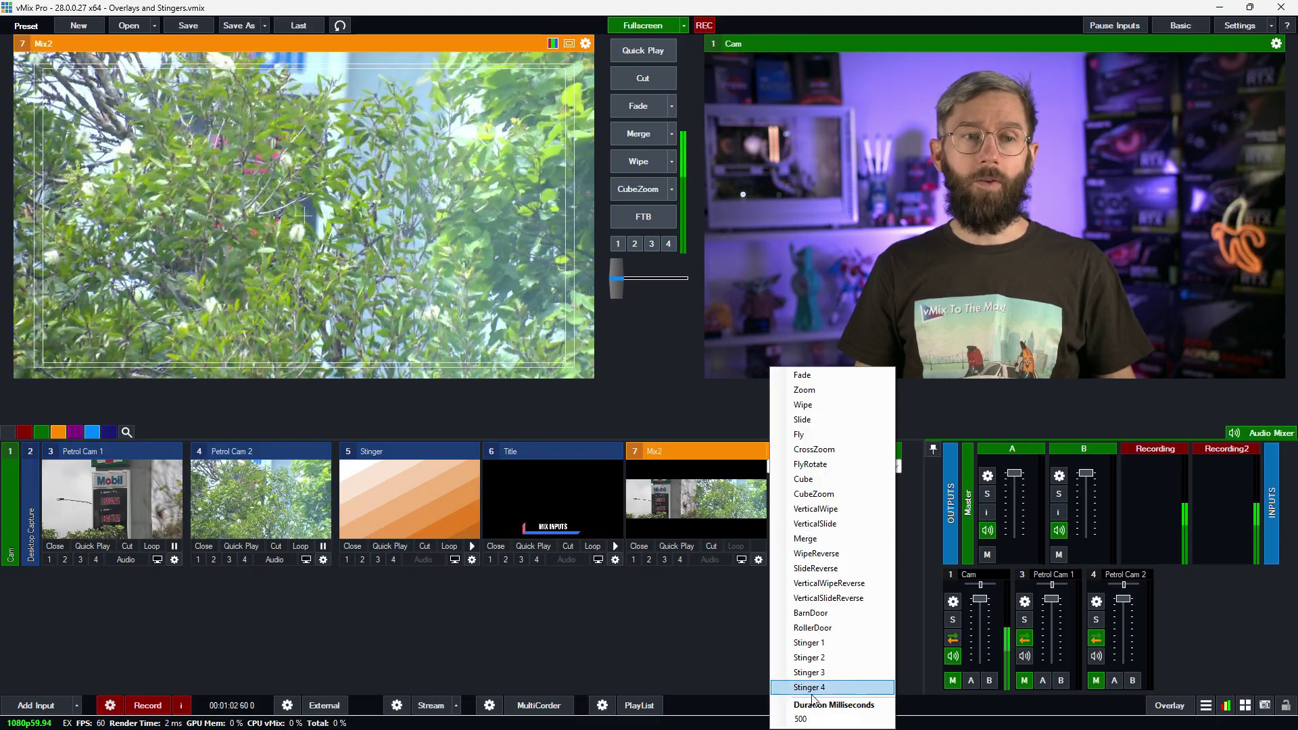
Set Mix2's transition to Stinger 1 and fire it twice to swap Petrol Cam 1 and Petrol Cam 2.
left_click(825, 648)
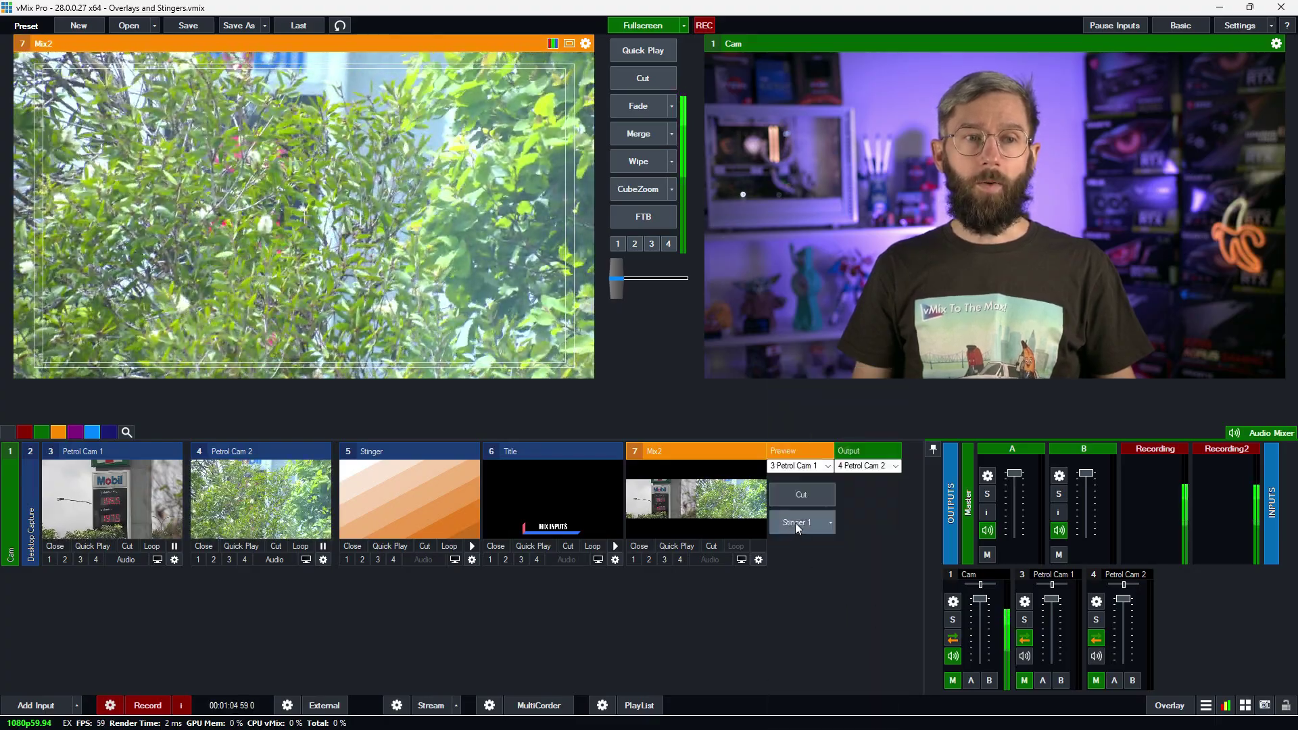
left_click(794, 524)
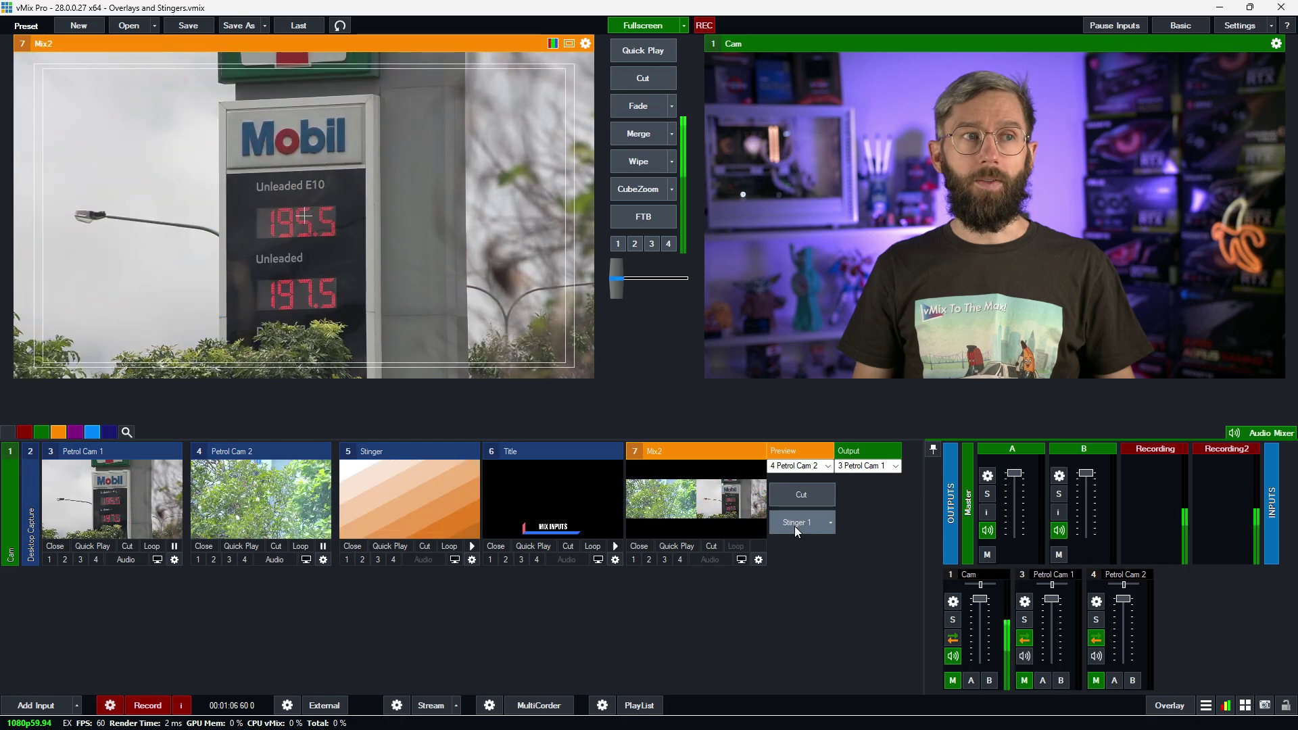
left_click(793, 524)
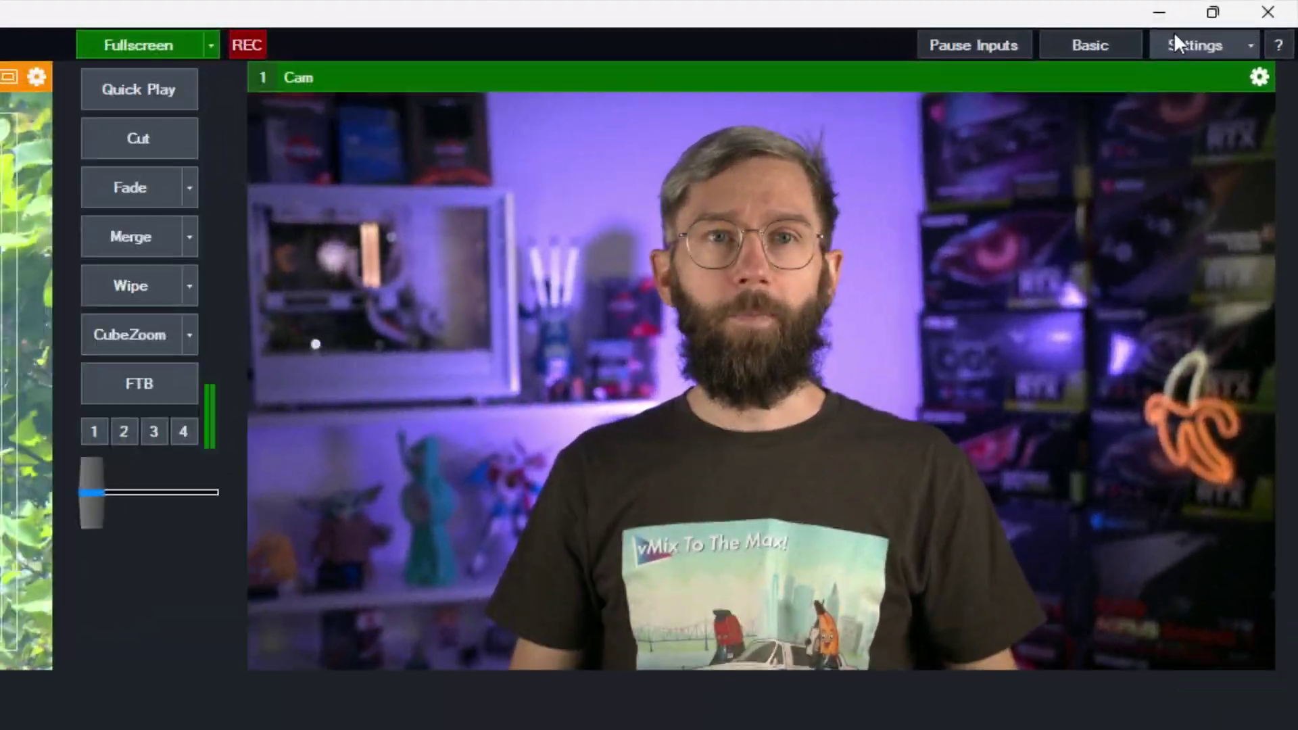
left_click(1232, 24)
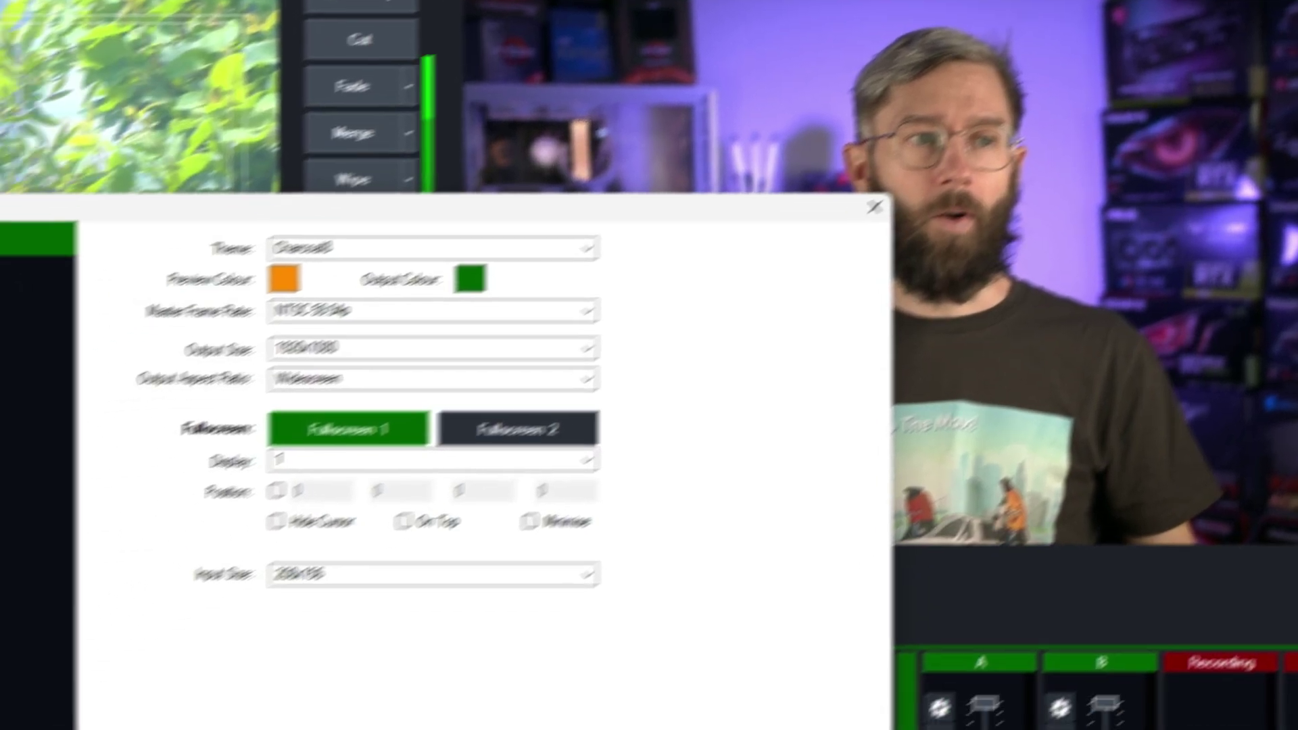
In Settings > Shortcuts, add a new shortcut and capture the Space key for it.
left_click(196, 450)
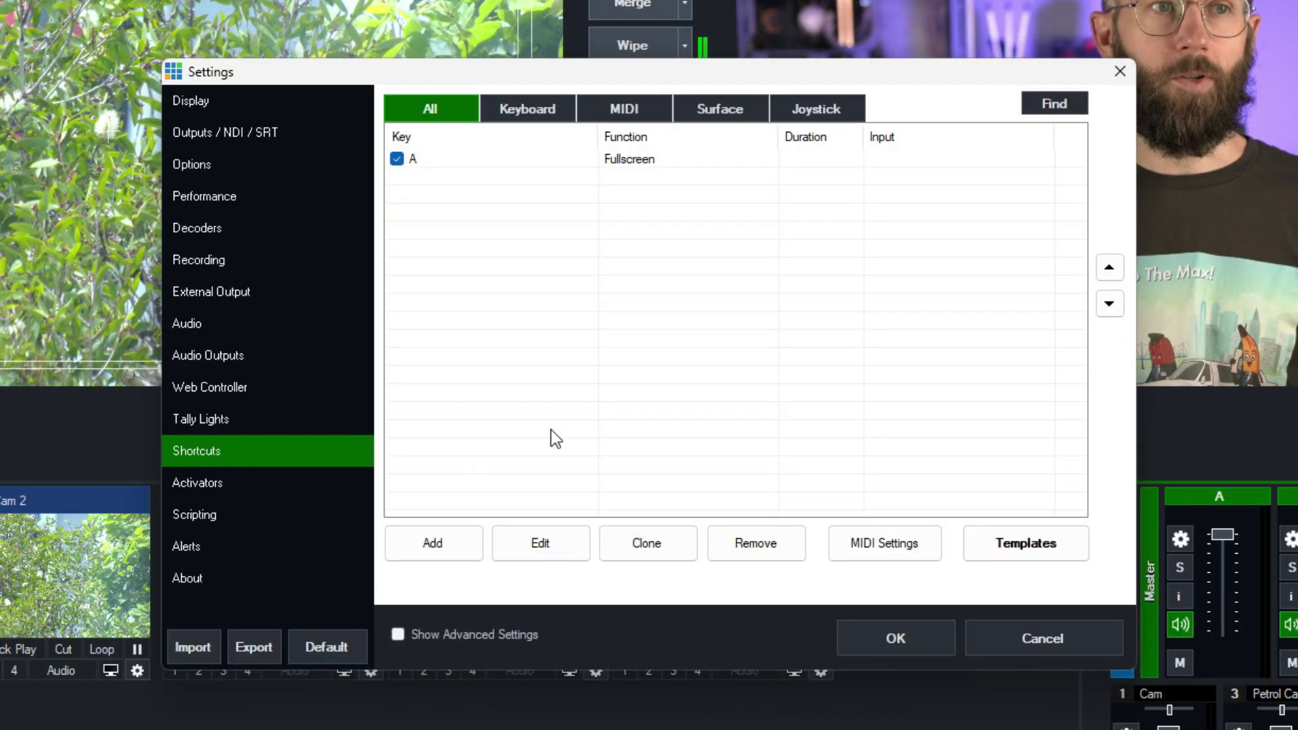
left_click(456, 542)
left_click(909, 61)
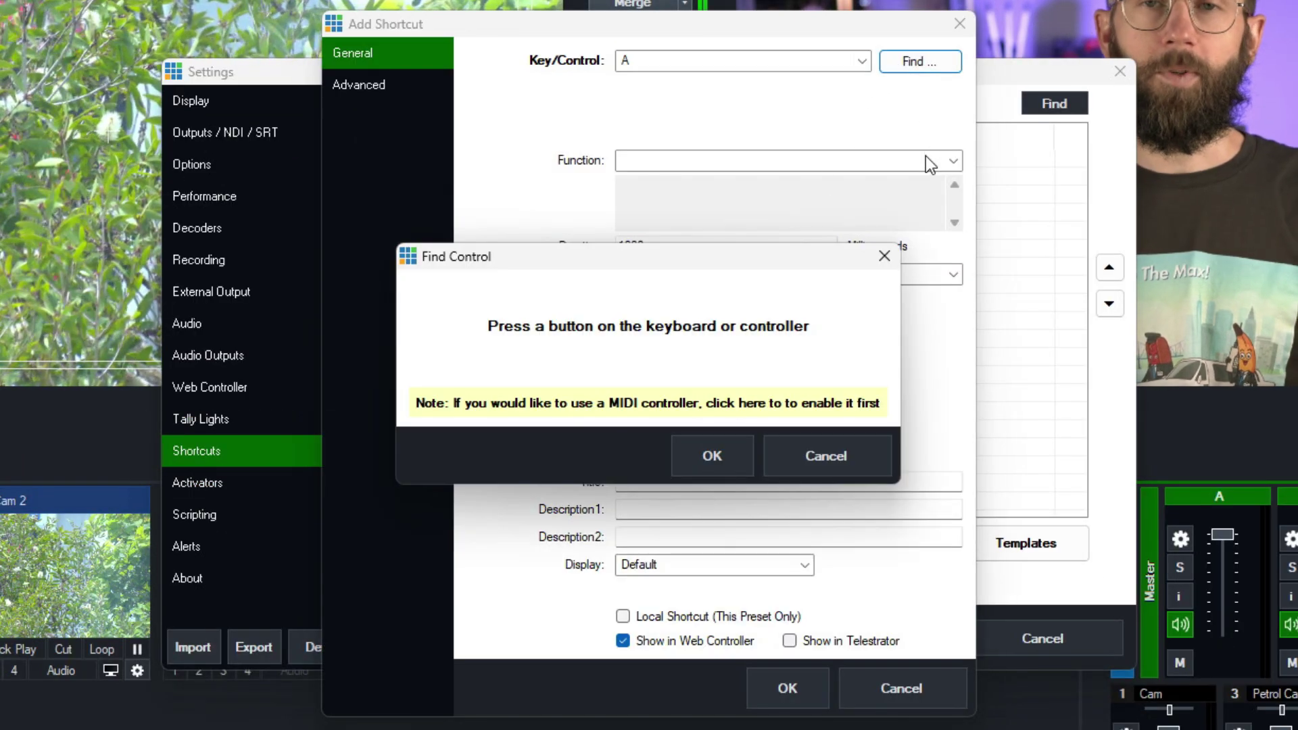
key("space")
left_click(730, 460)
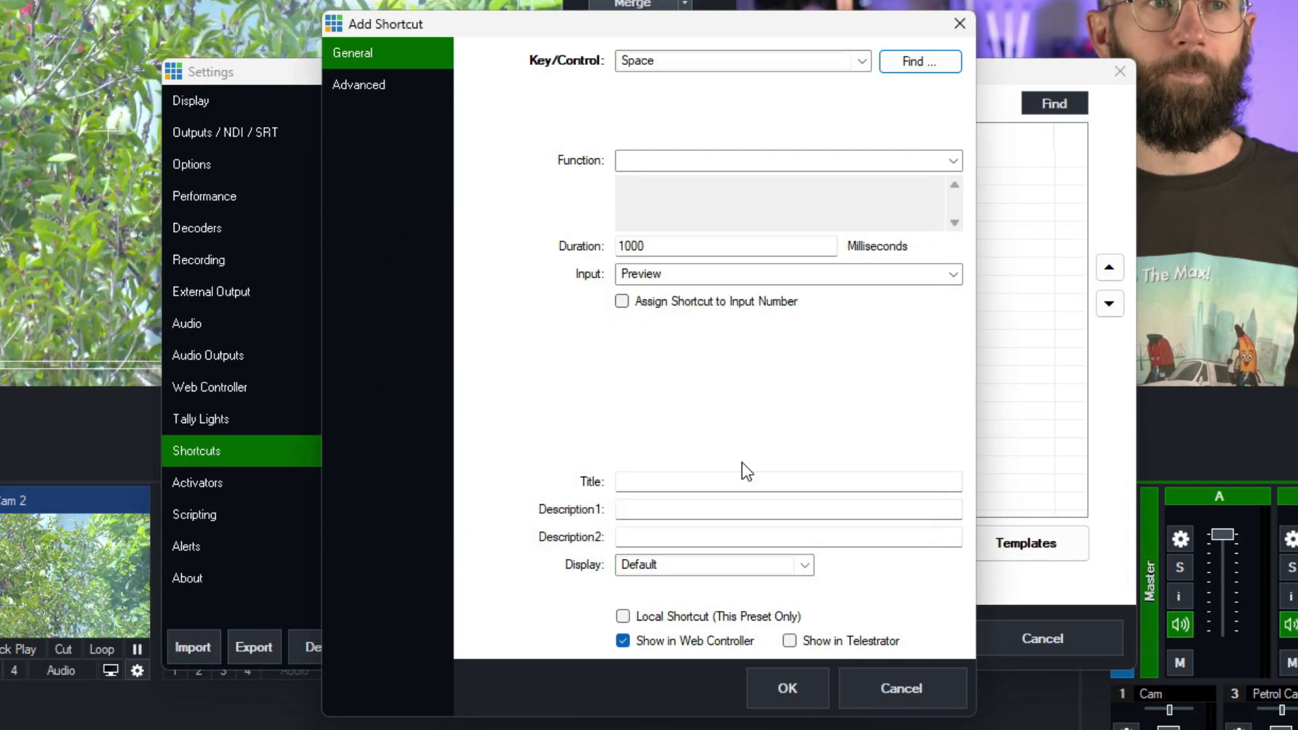
Set the new shortcut's function to Transition > Stinger1.
left_click(951, 161)
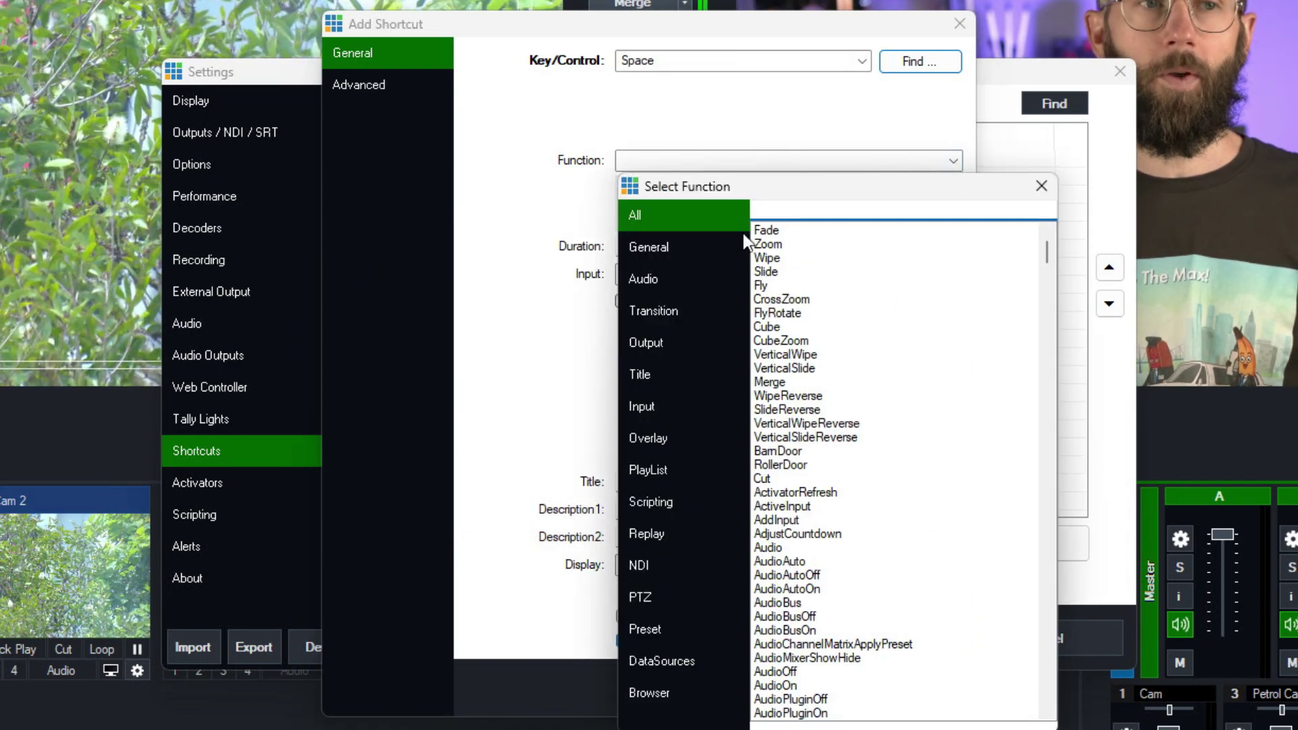
left_click(671, 310)
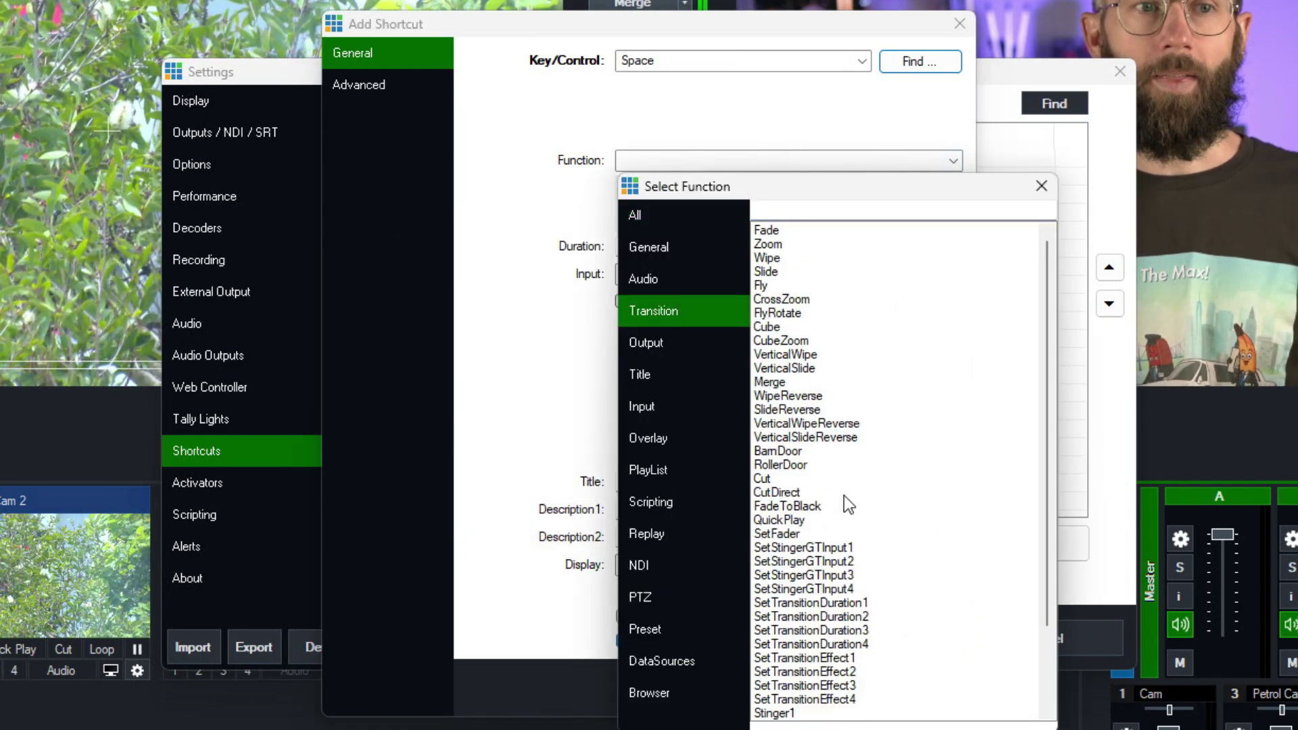
scroll(784, 711, "down", 5)
double_click(792, 630)
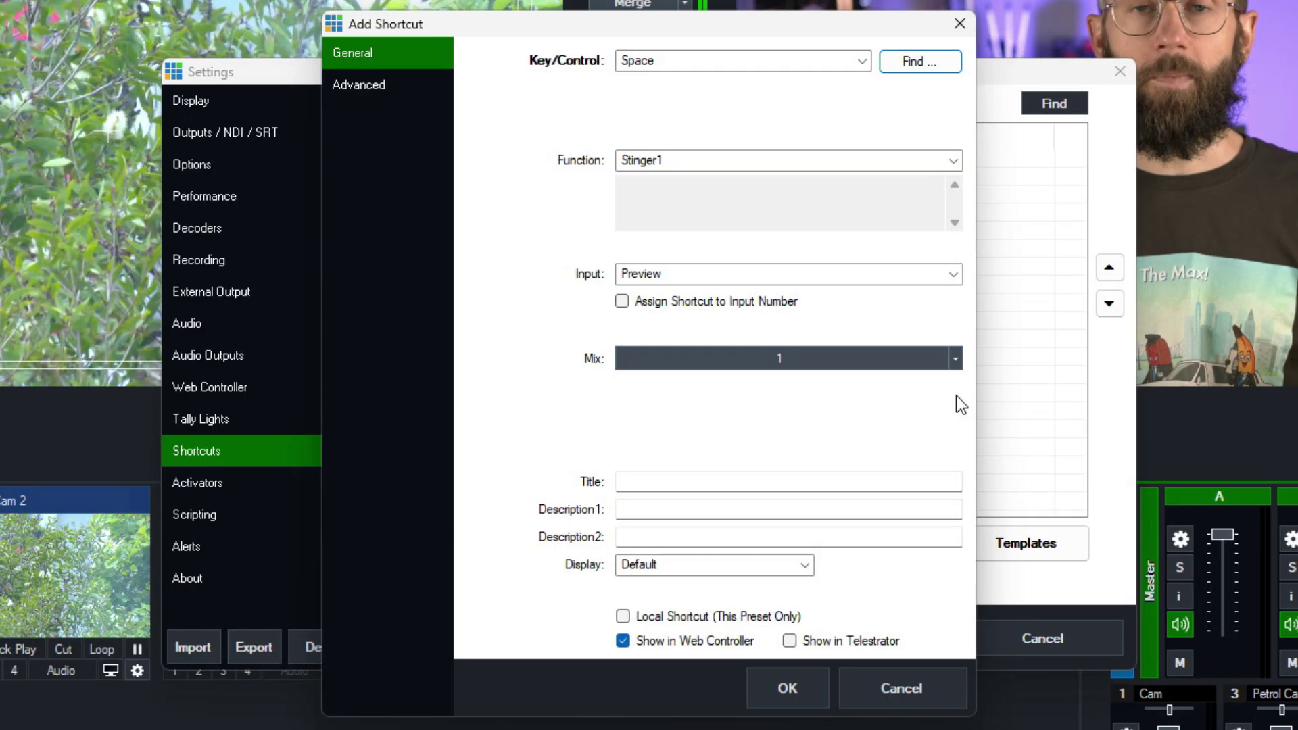
Target the Space shortcut at Mix 2 only, with Mix 1 unchecked, then save it and close Settings.
left_click(954, 359)
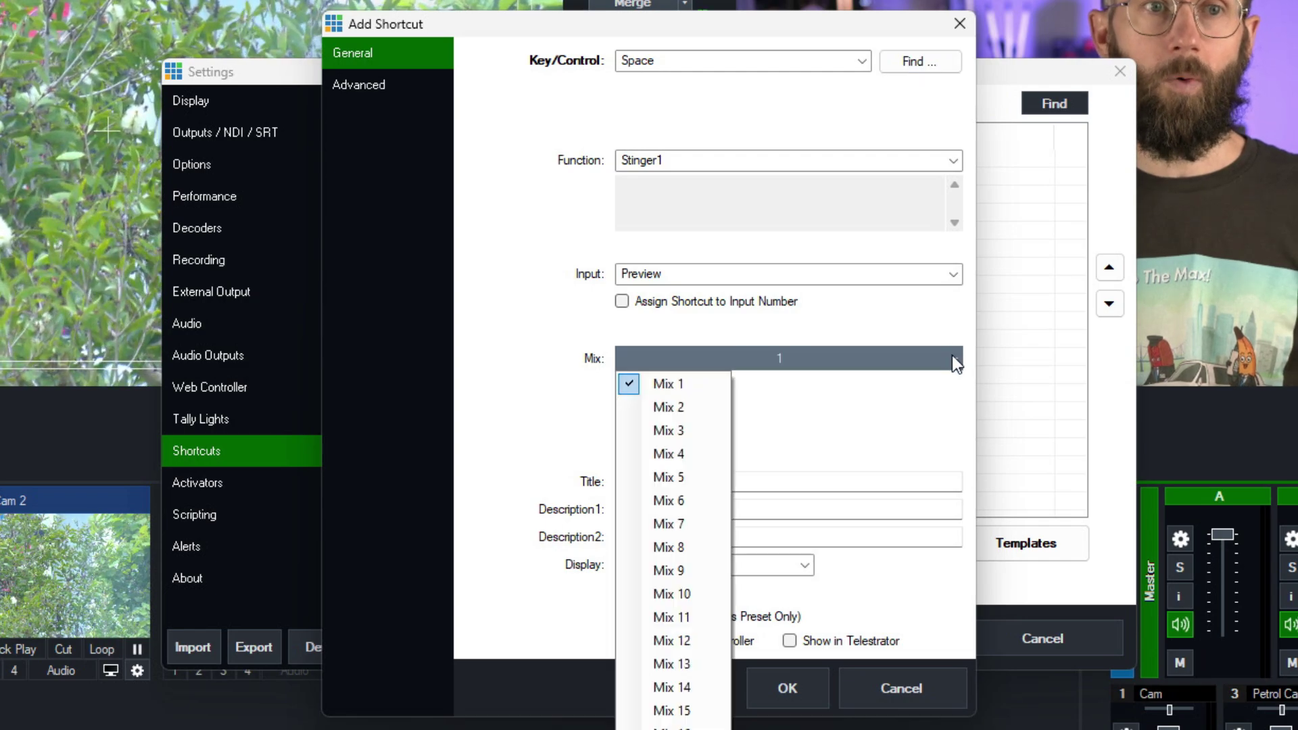
left_click(688, 404)
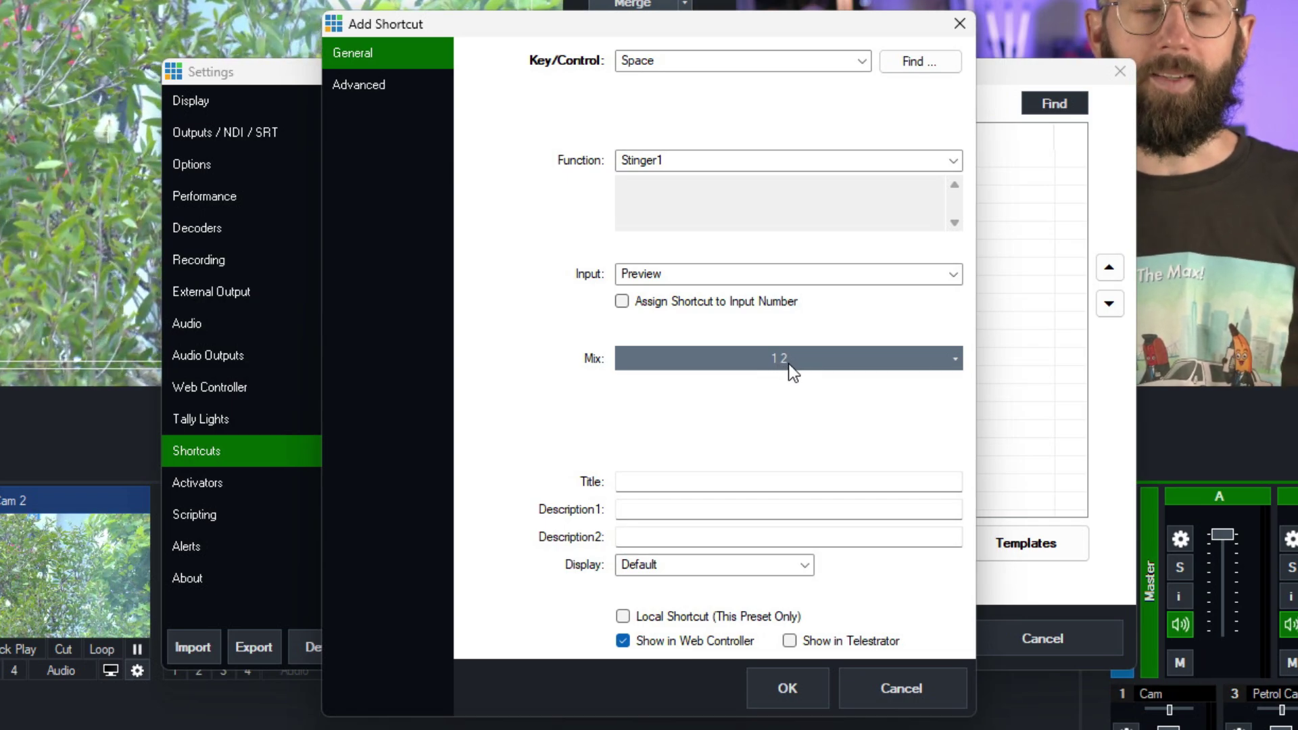
left_click(955, 358)
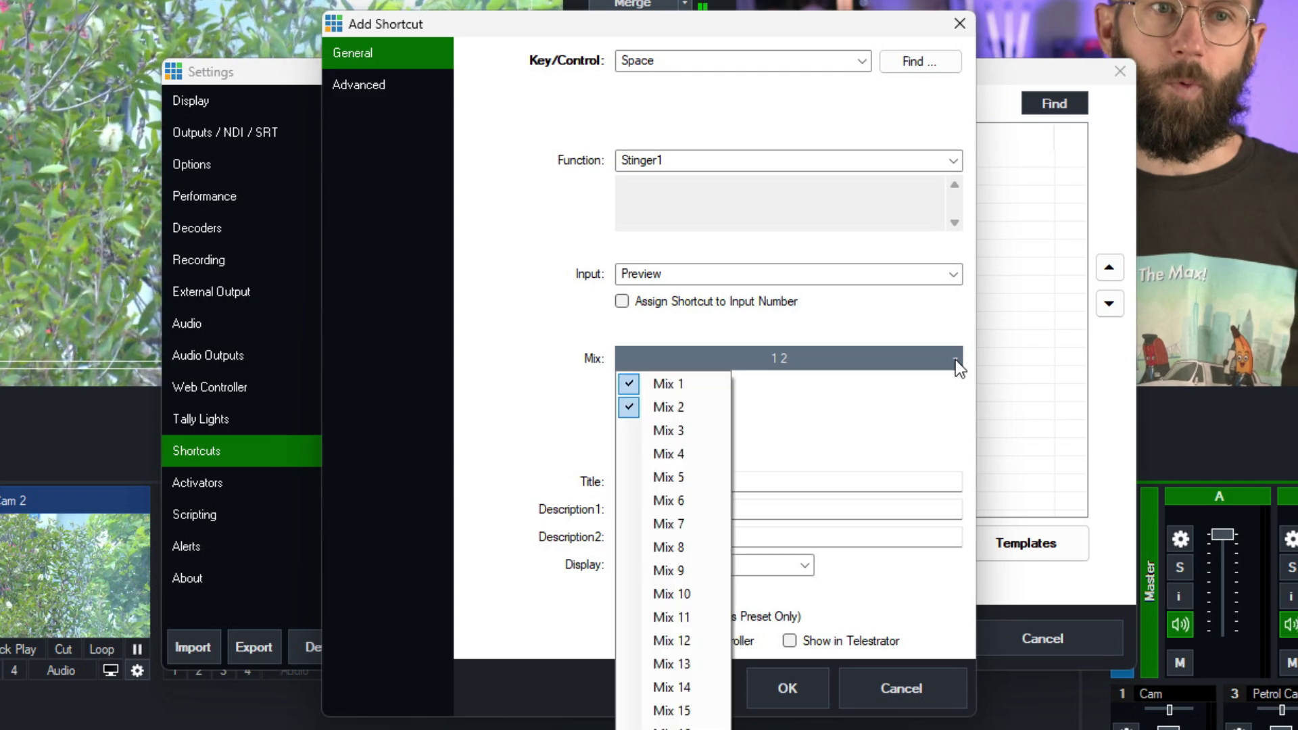
left_click(689, 382)
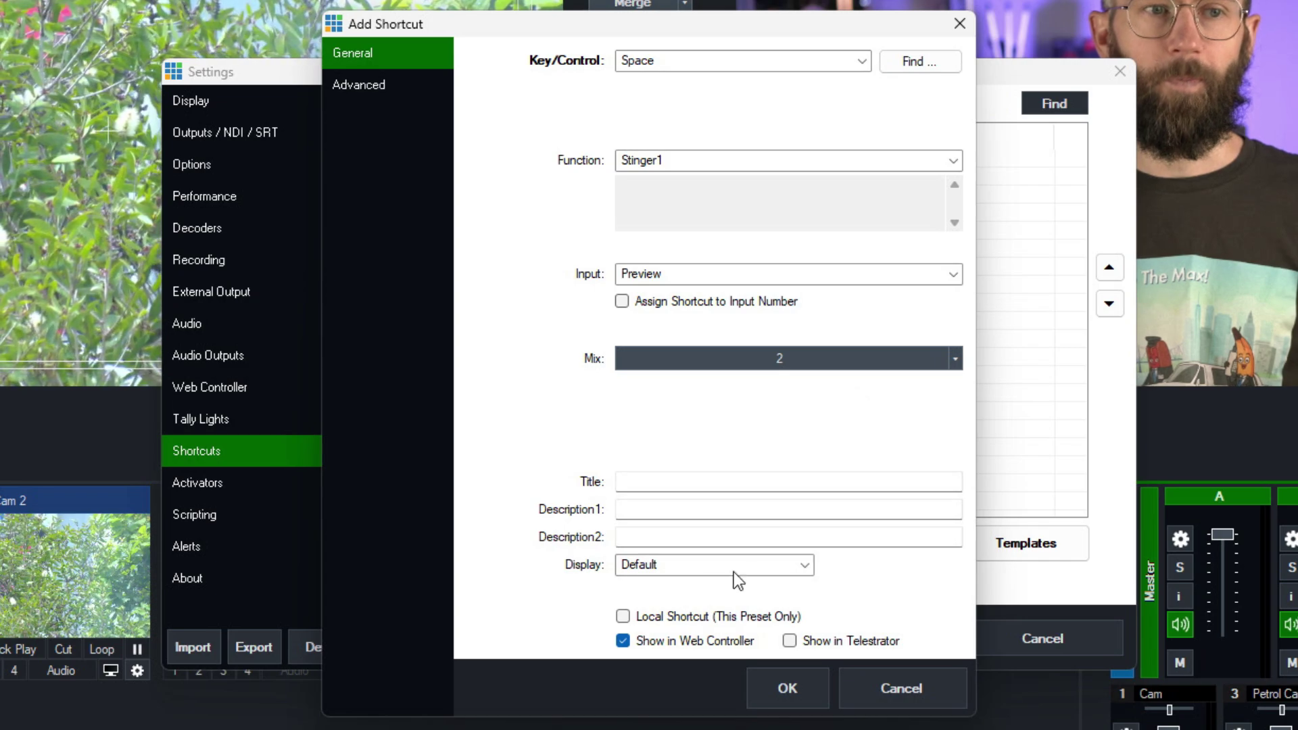
left_click(789, 686)
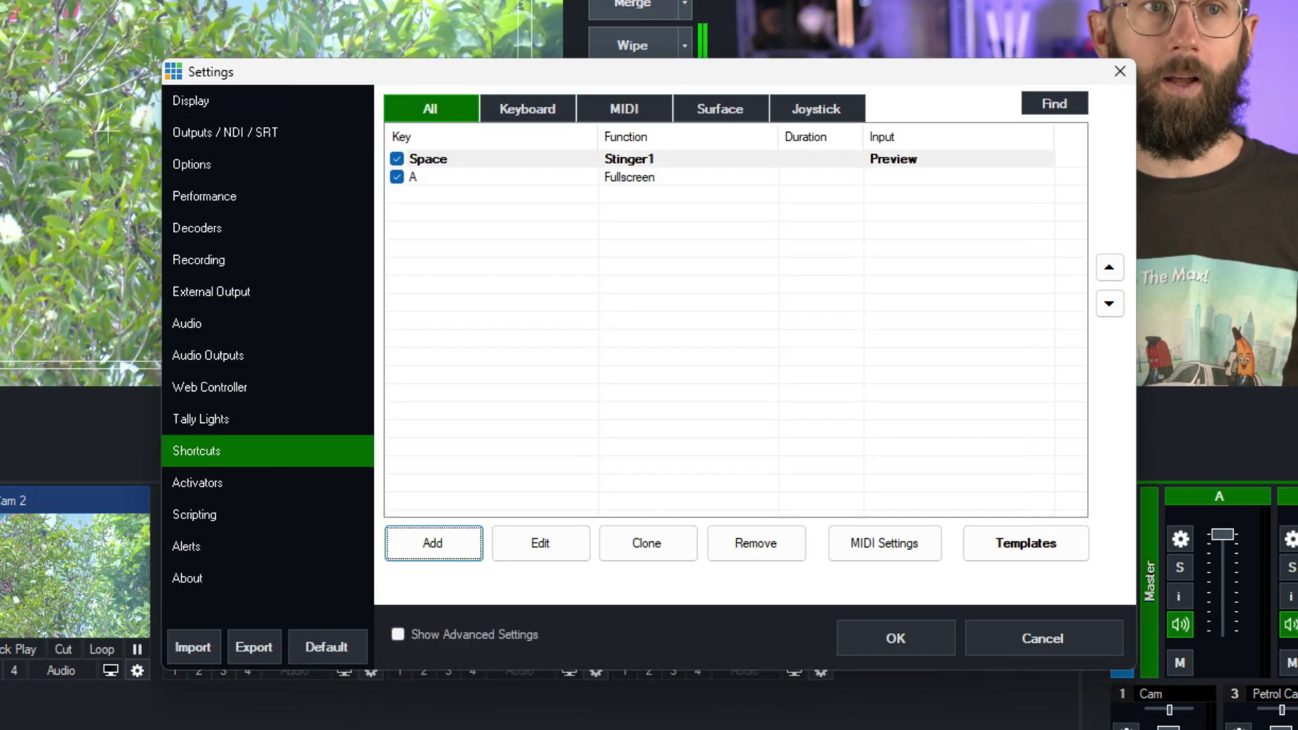
left_click(924, 647)
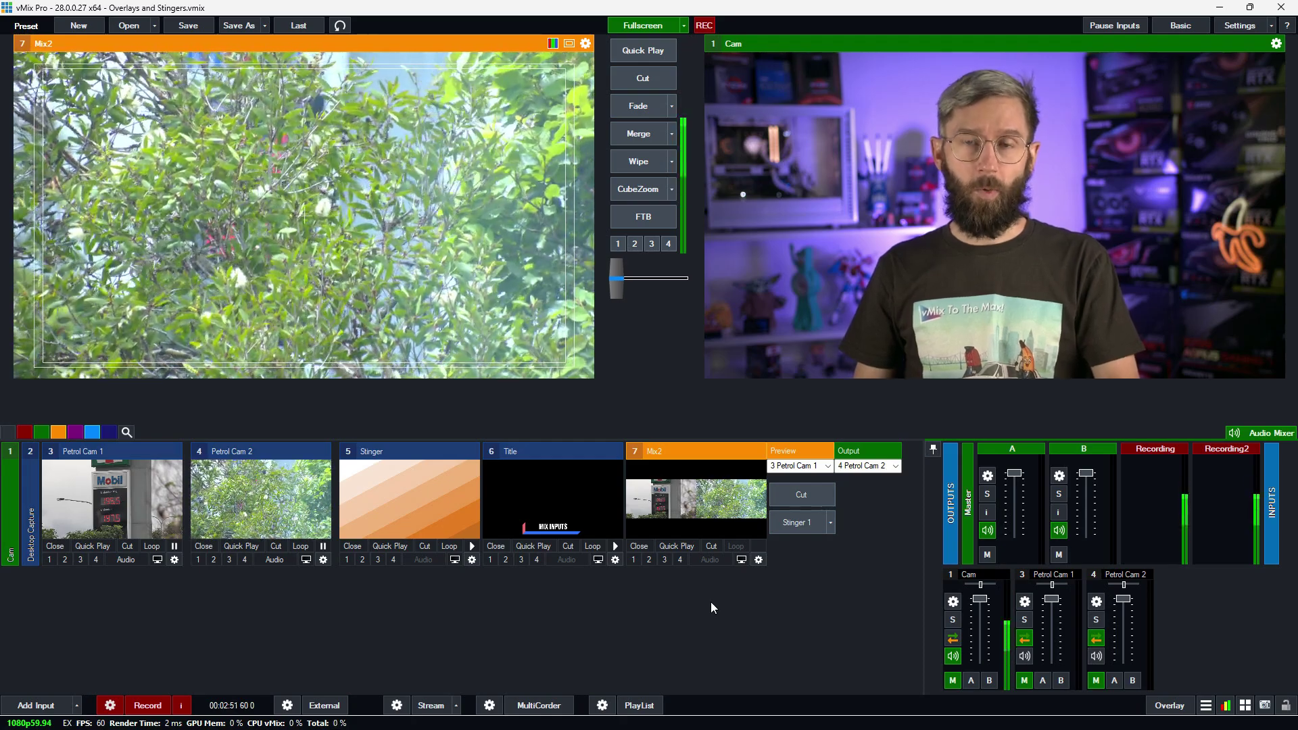
Press Space twice to fire Stinger1 on Mix2, leaving Petrol Cam 1 on its output.
key("space")
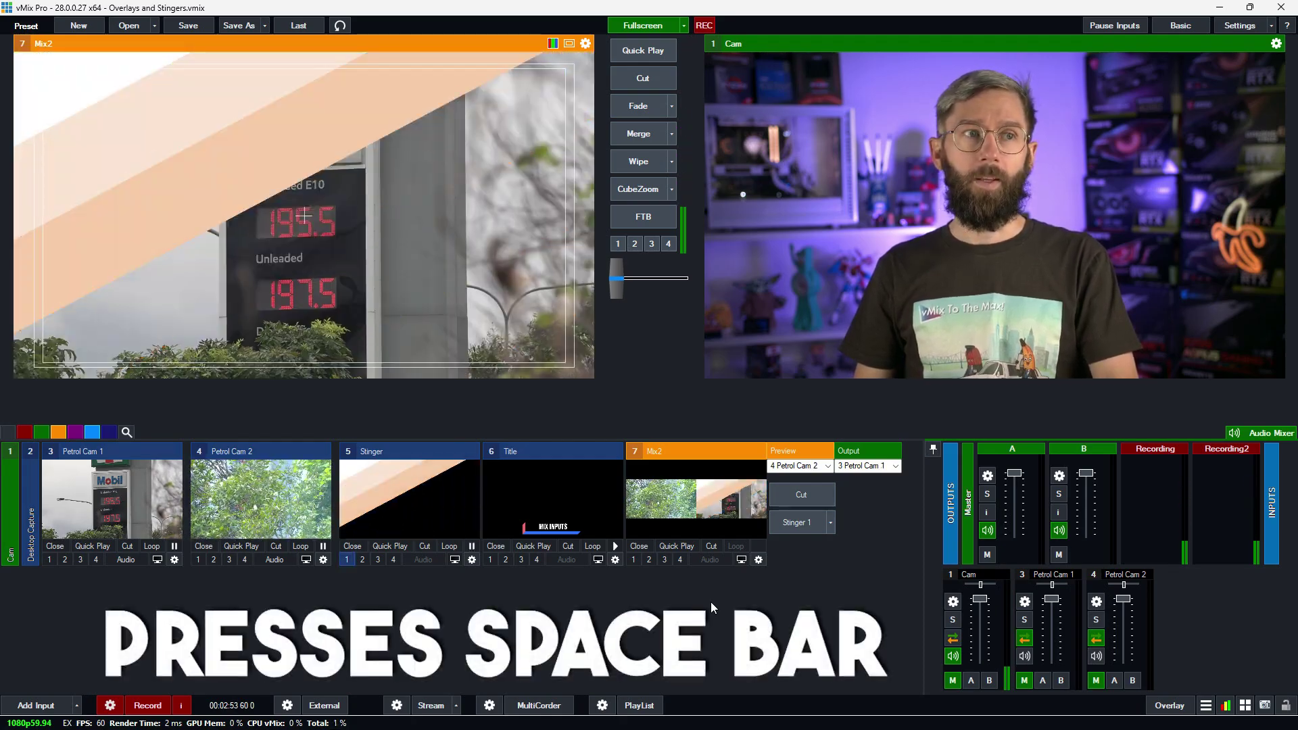
key("space")
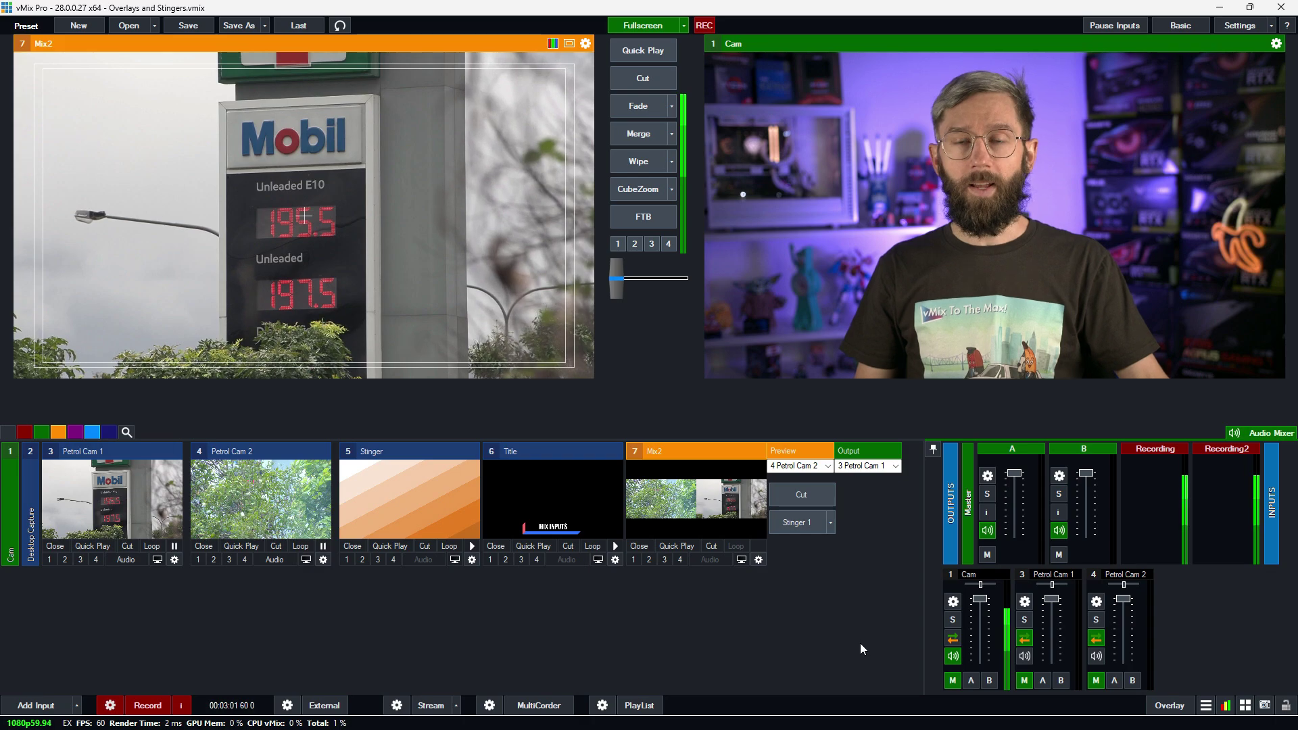
In Settings > Shortcuts, add a new shortcut and capture the Z key for it.
left_click(1229, 27)
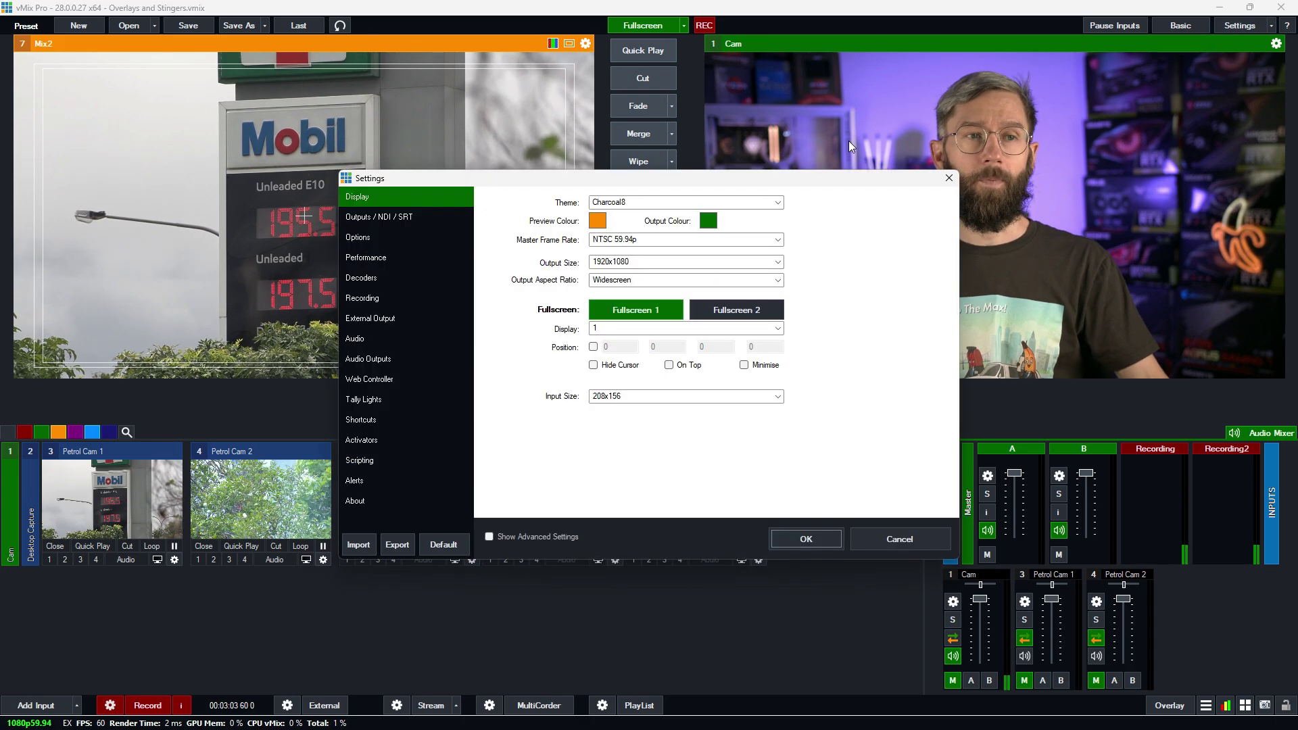
left_click(379, 426)
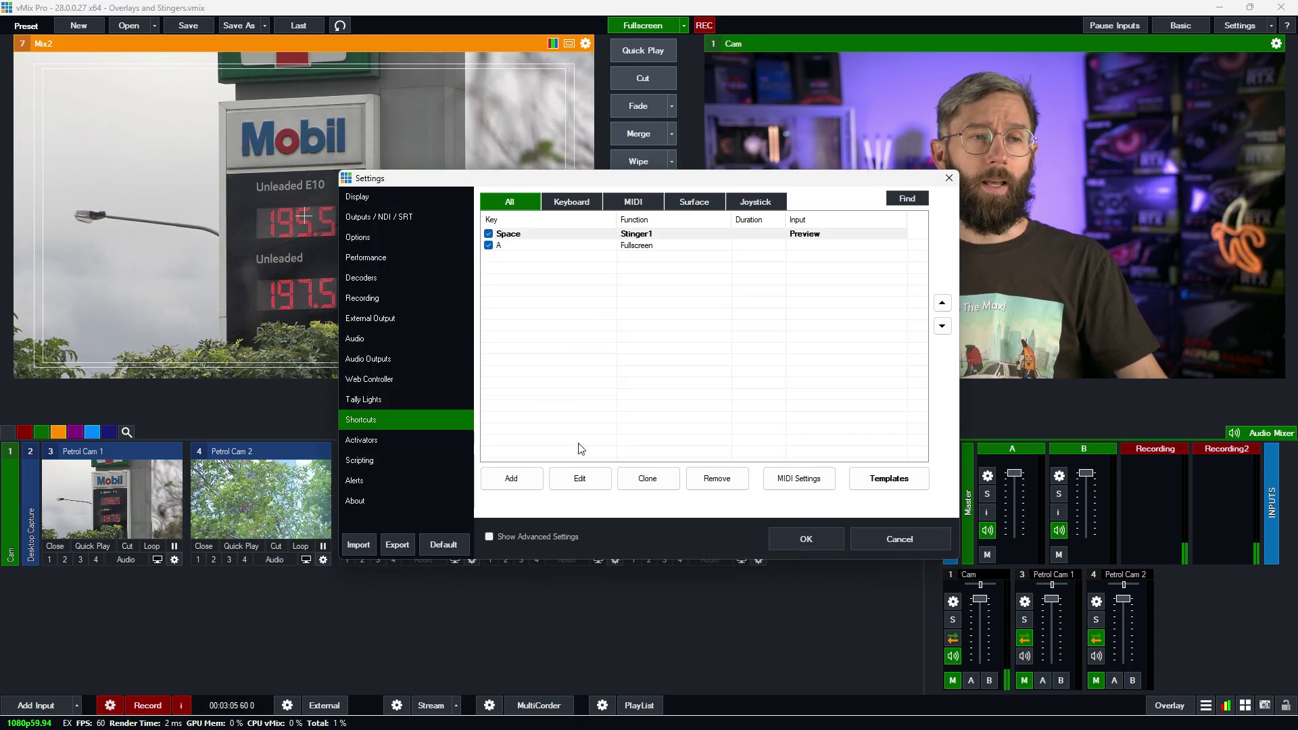
left_click(511, 479)
left_click(821, 171)
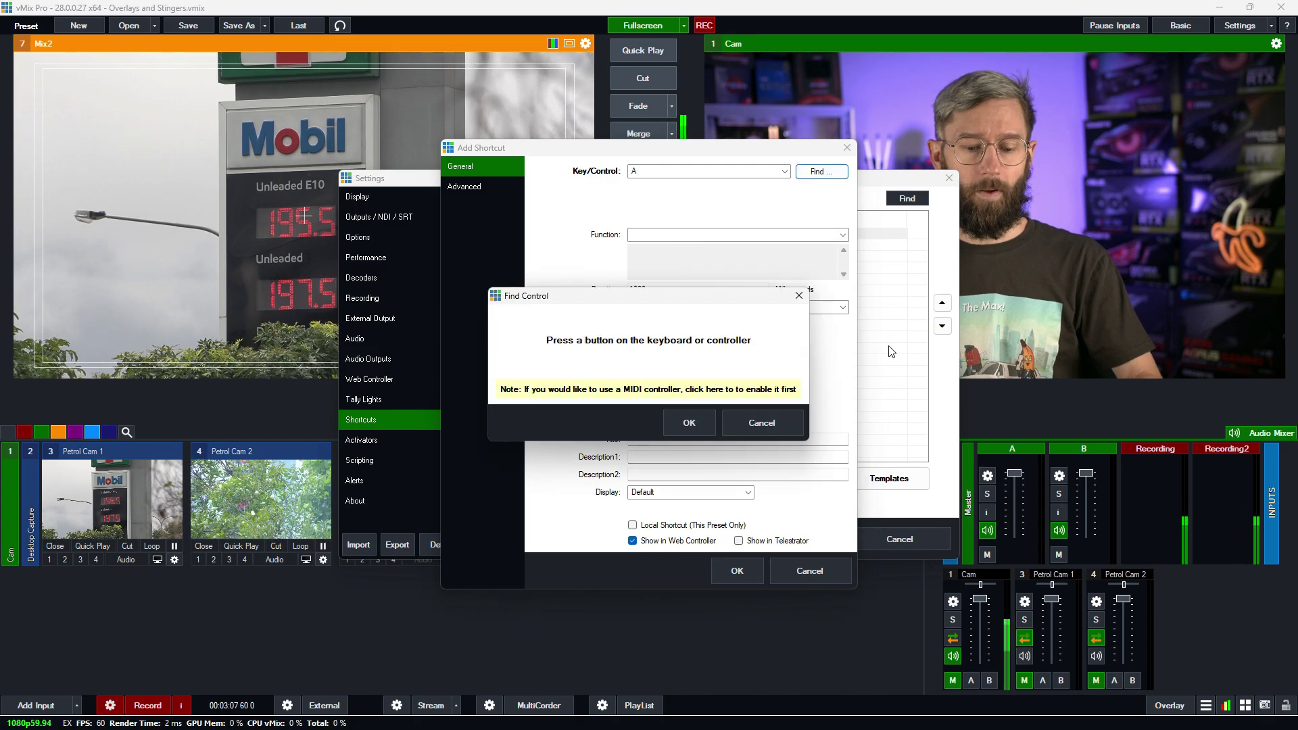
key("z")
left_click(739, 431)
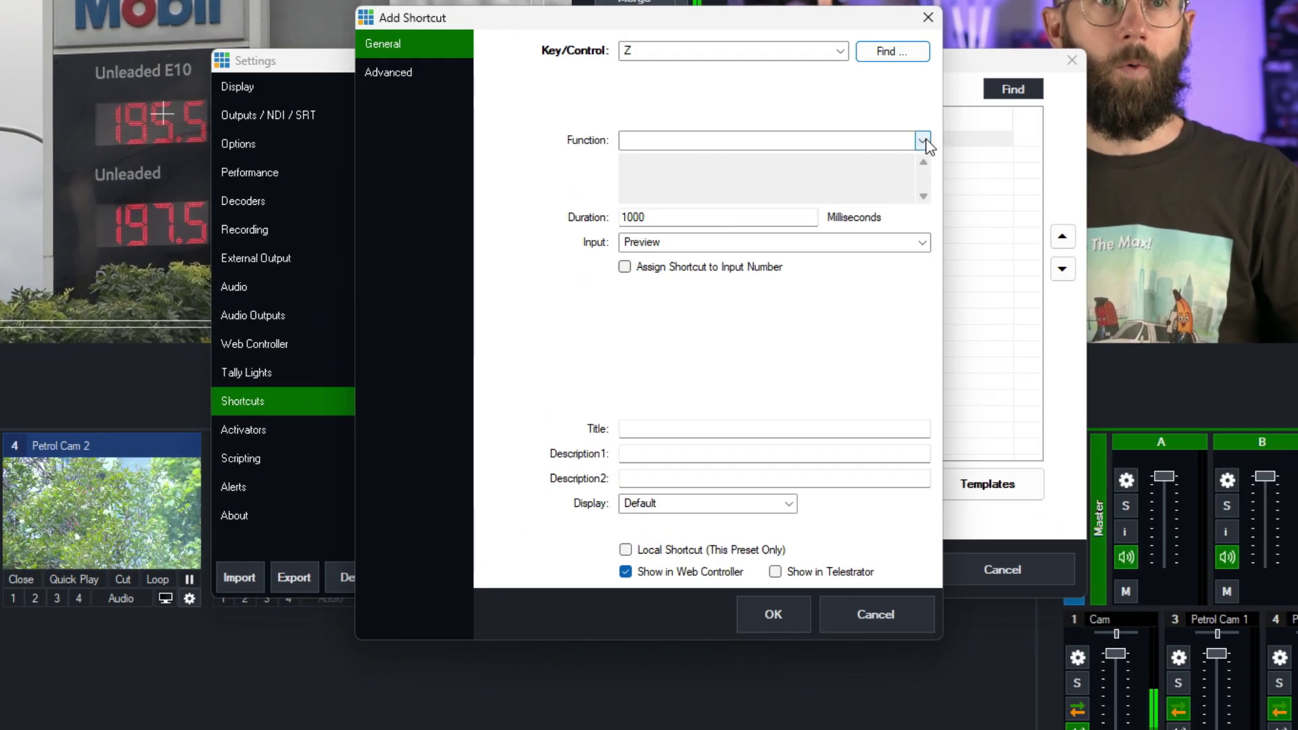
Set the Z shortcut's function to OverlayInput1 using the Title input.
left_click(924, 141)
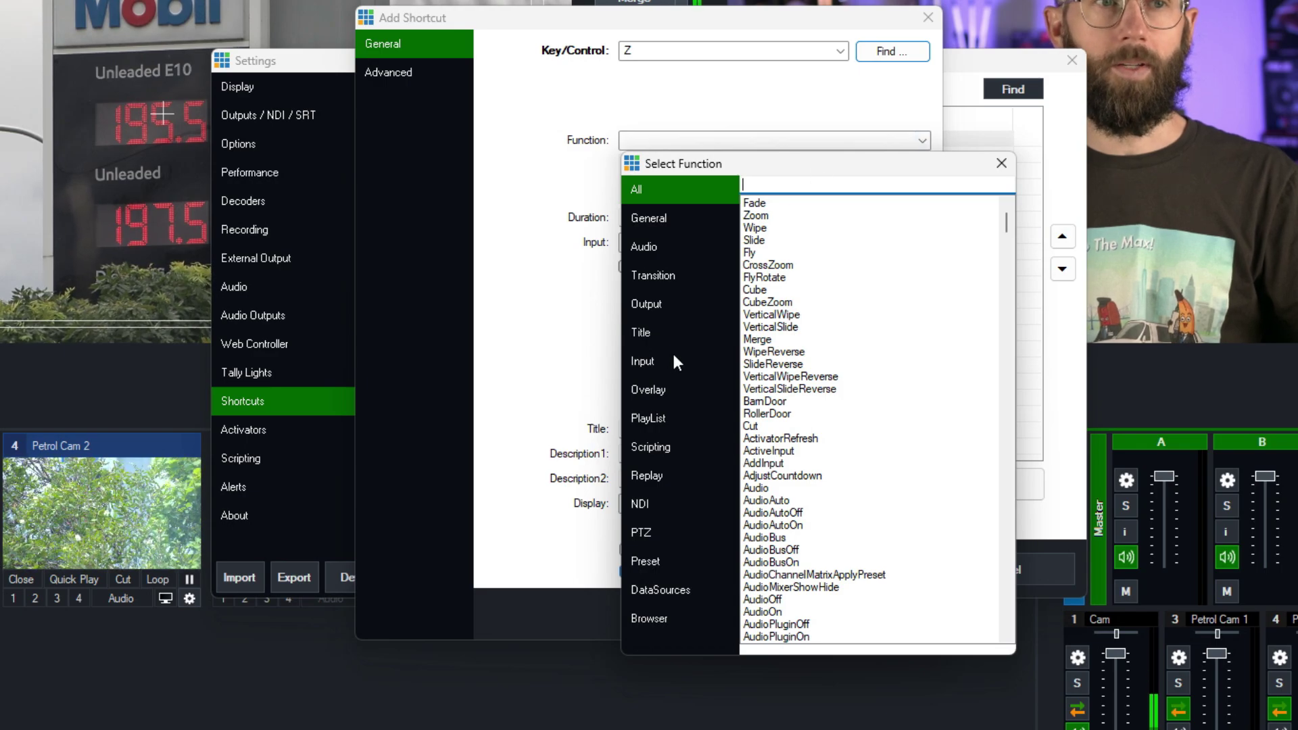
left_click(662, 390)
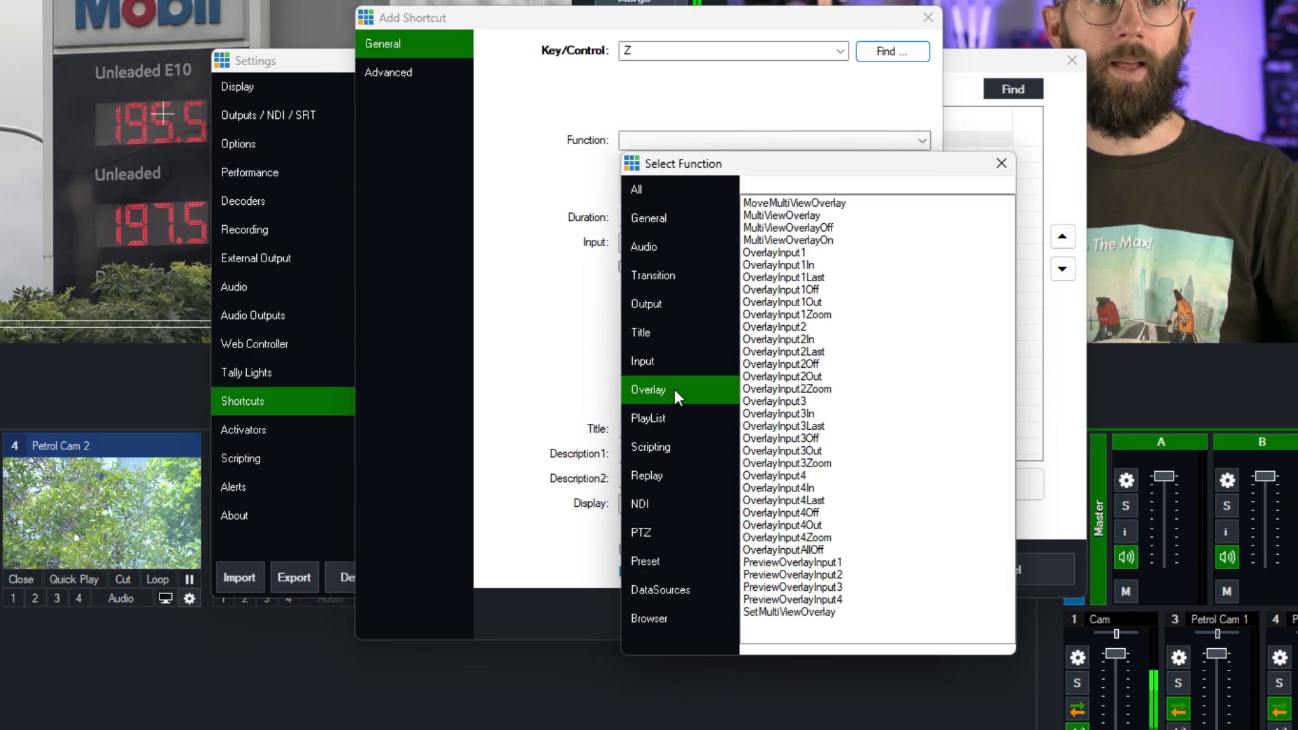
double_click(806, 255)
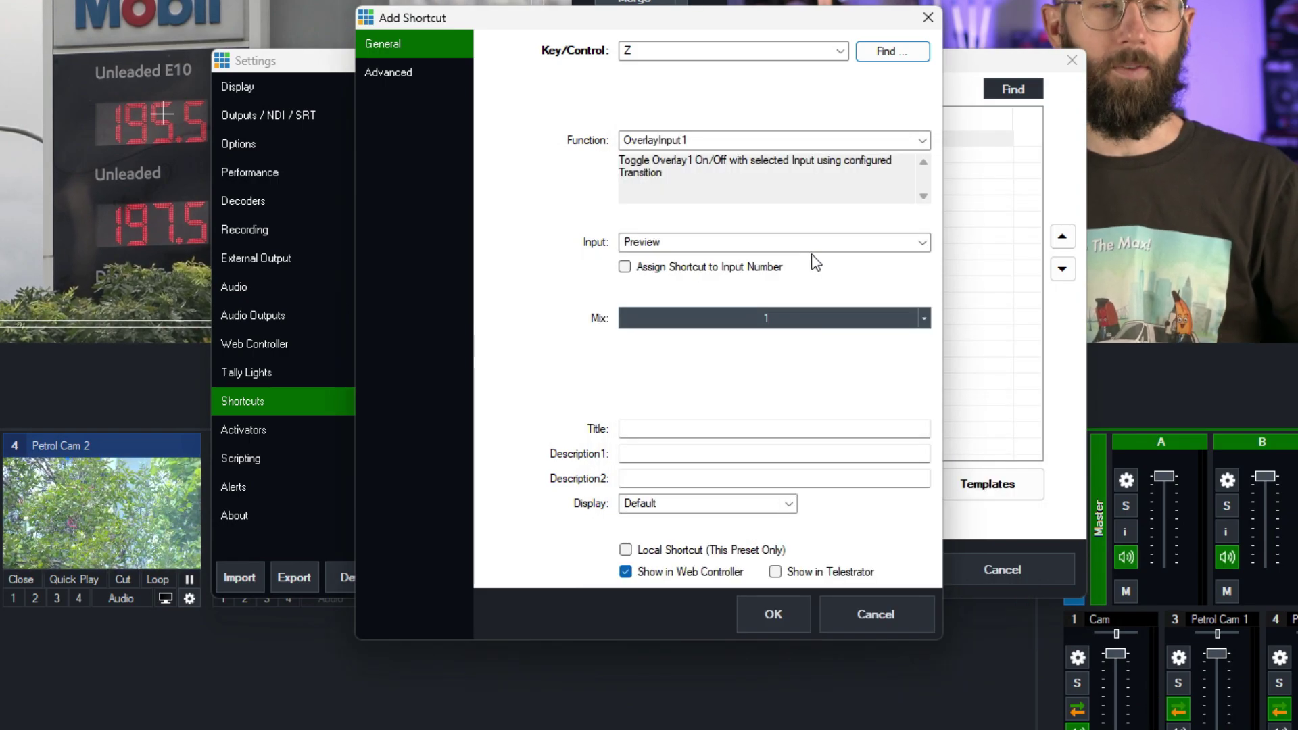
left_click(659, 243)
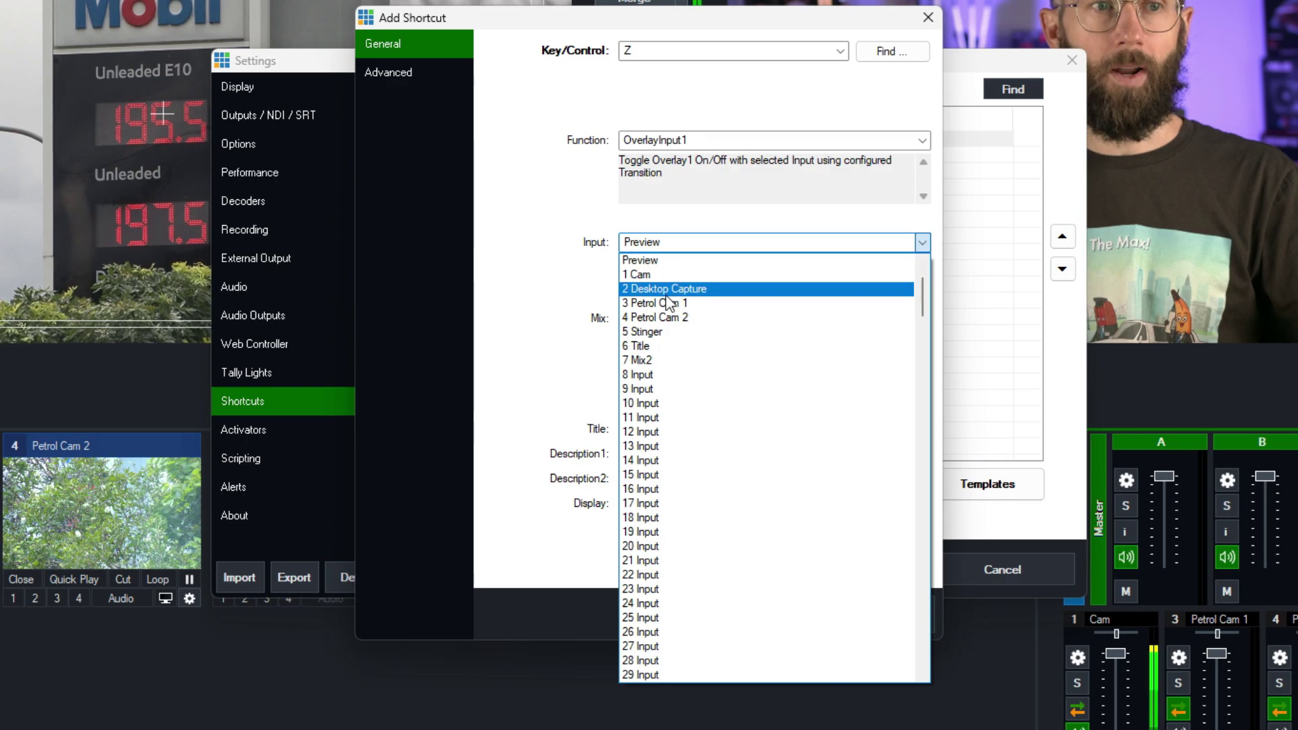
left_click(665, 350)
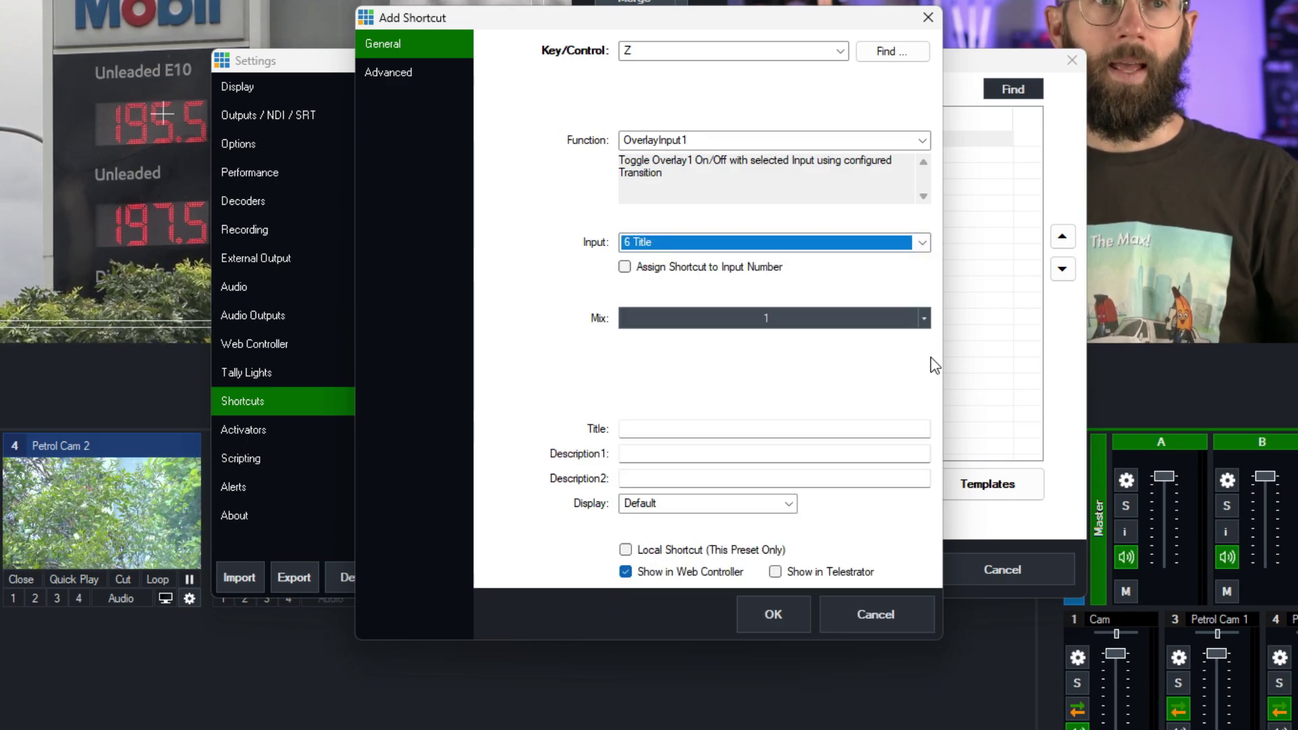
Target the Z shortcut at Mix 1 and Mix 2 as a Local Shortcut, then save and close Settings.
left_click(926, 320)
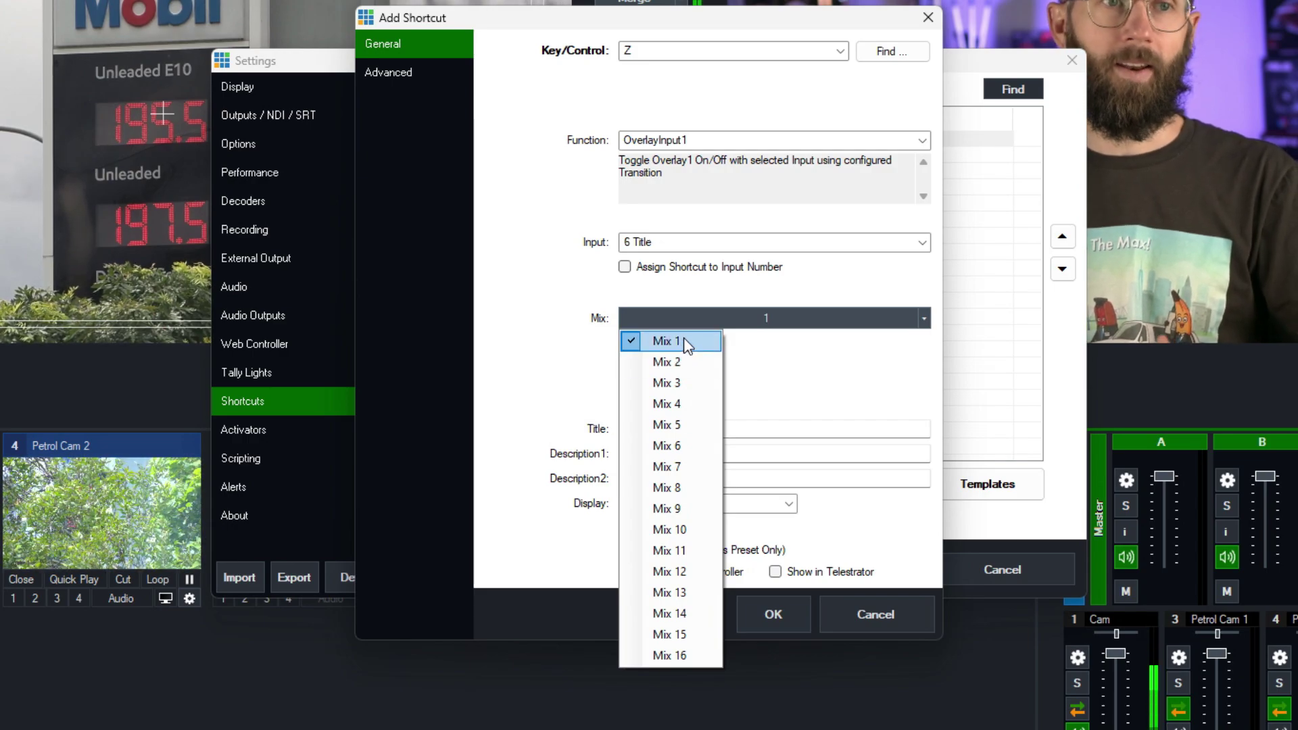
left_click(704, 370)
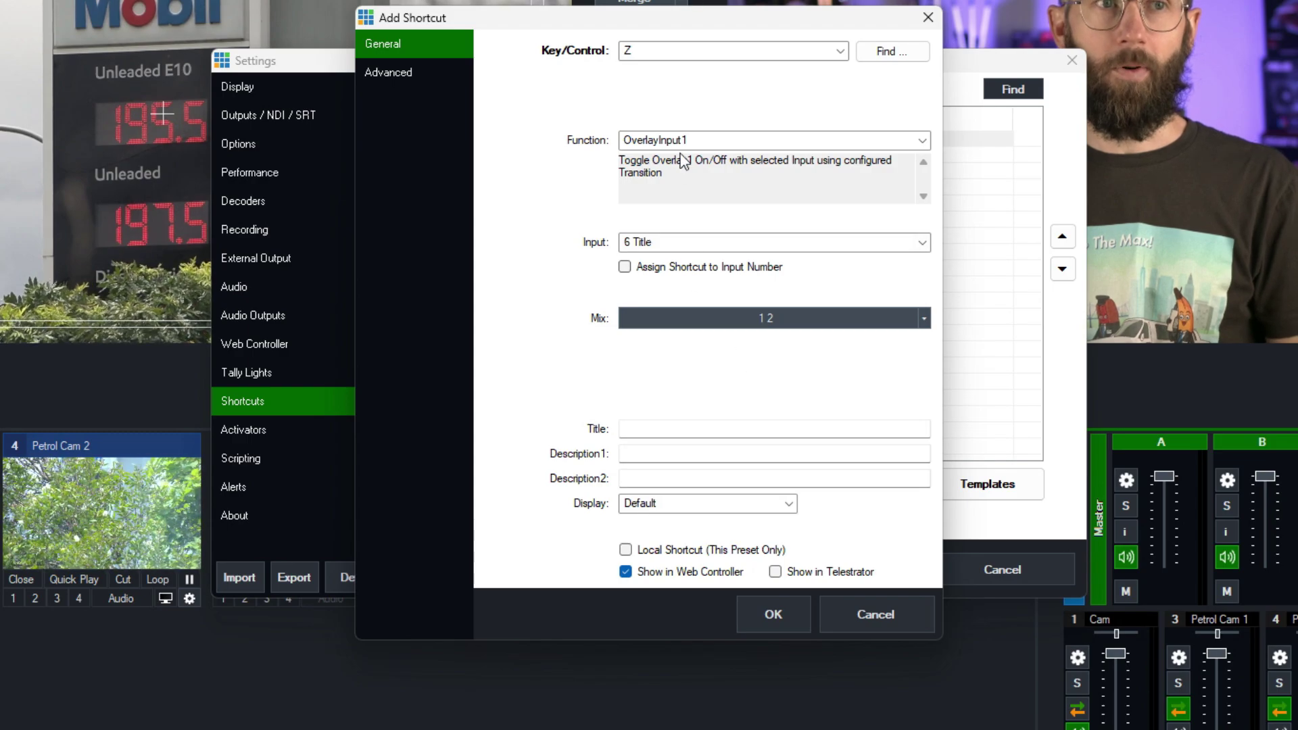
left_click(661, 549)
left_click(779, 614)
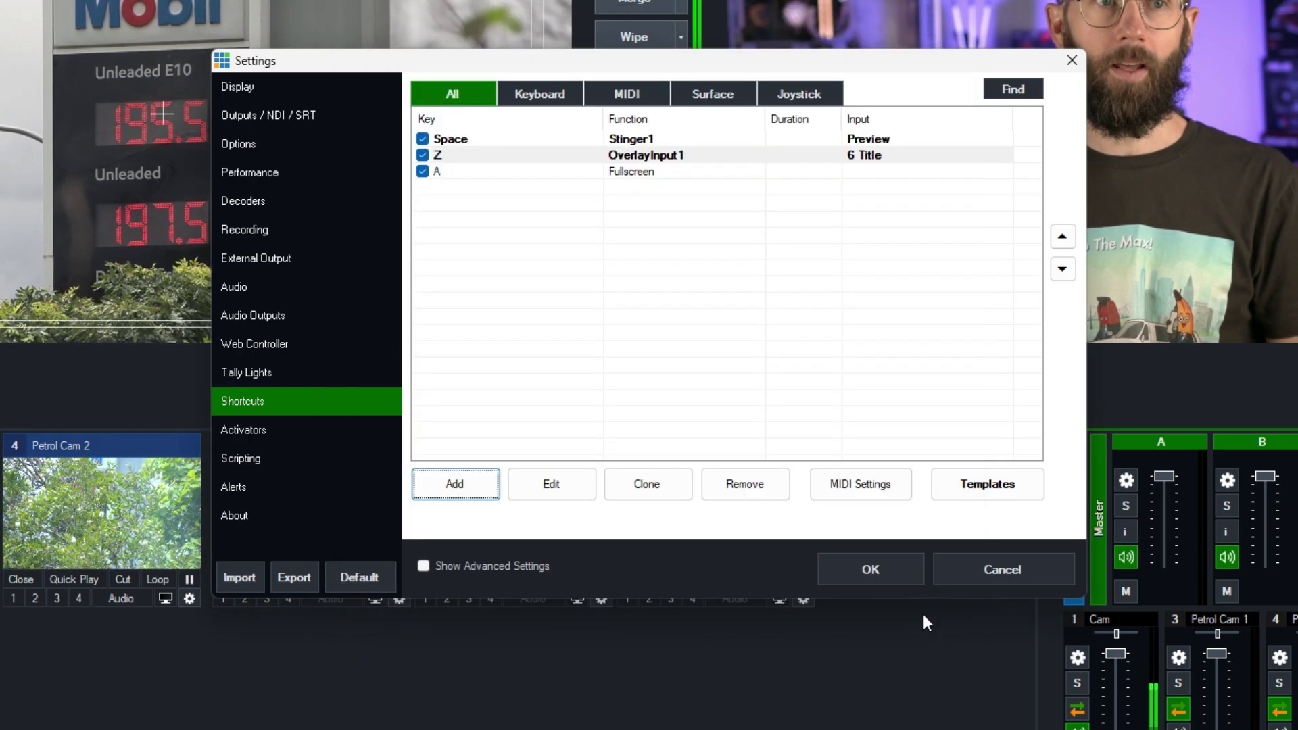
key("Return")
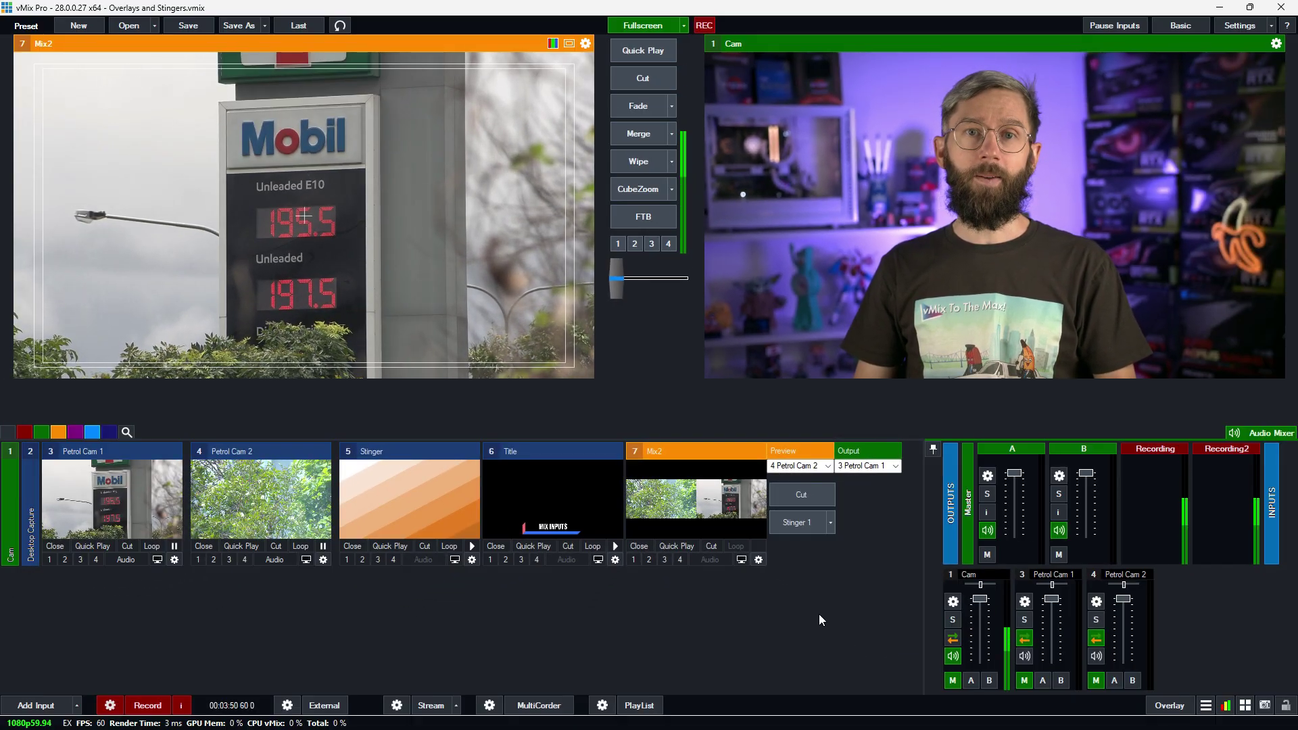
Press Z three times to toggle the MIX INPUTS title overlay on, off, and back on.
key("z")
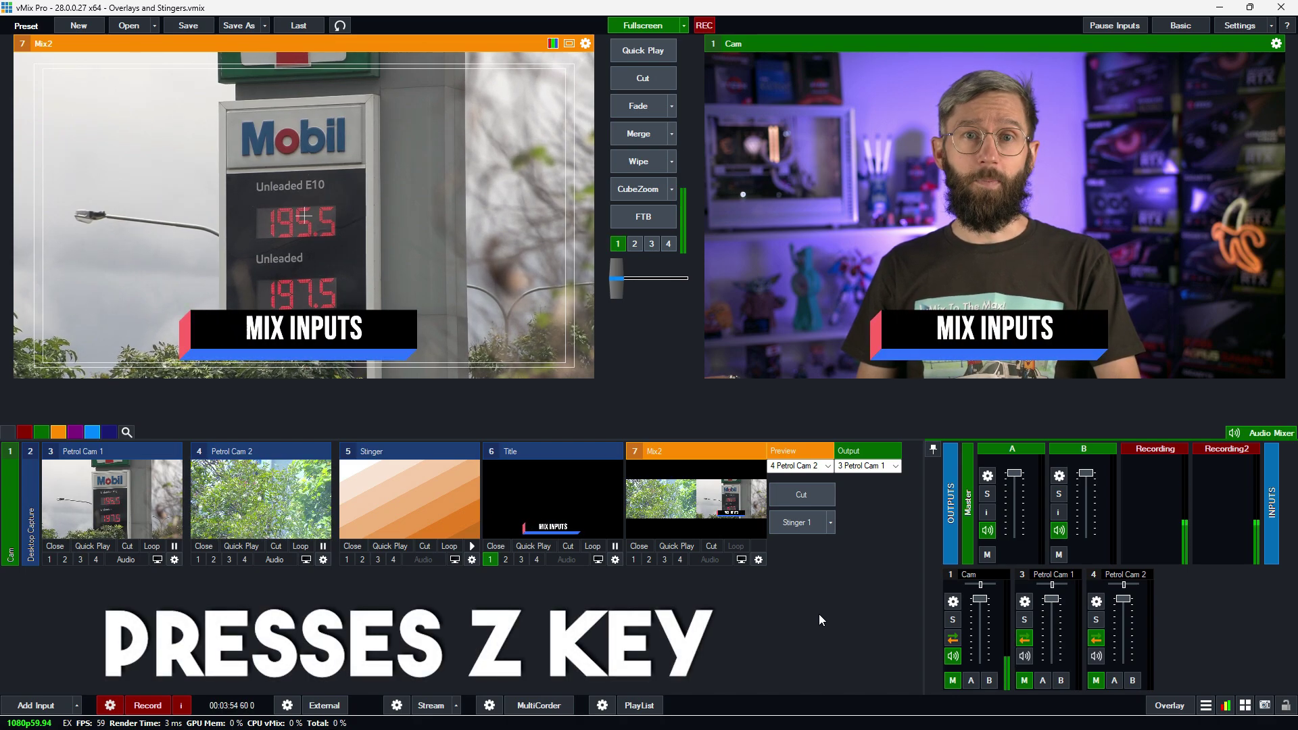
key("z")
key("z")
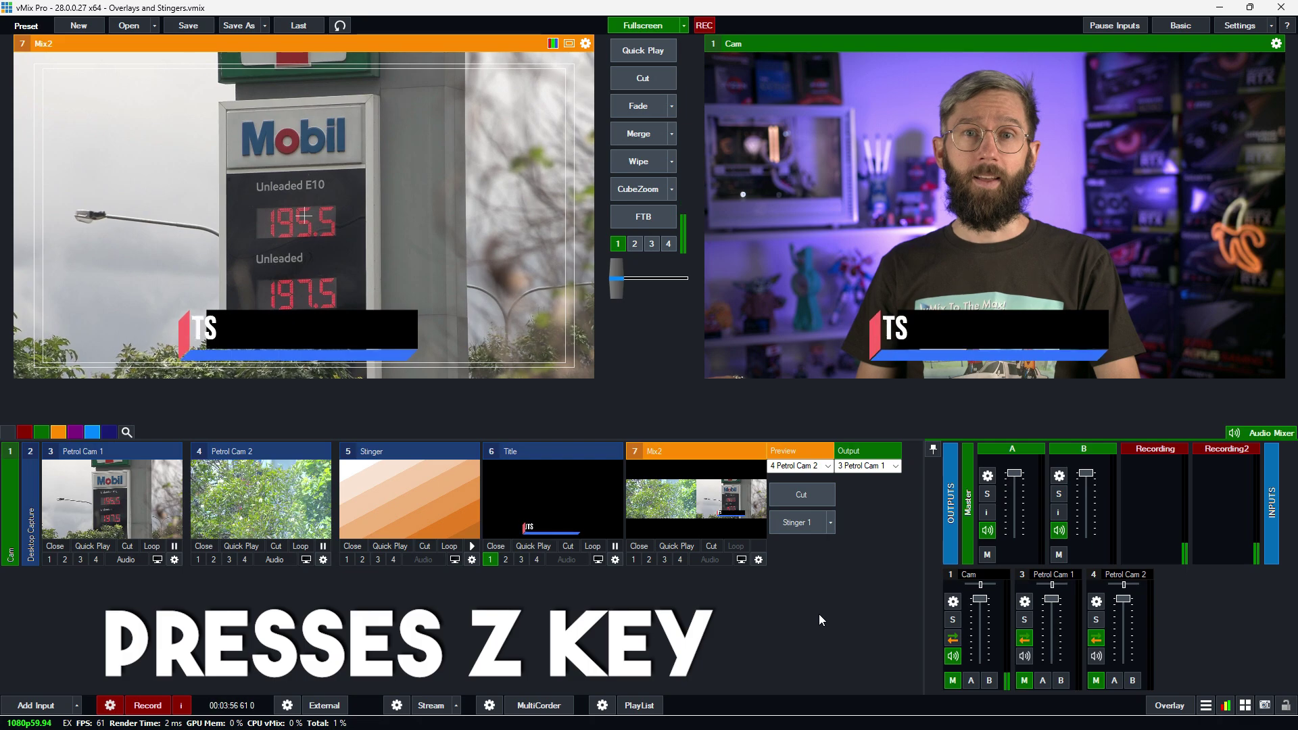
key("z")
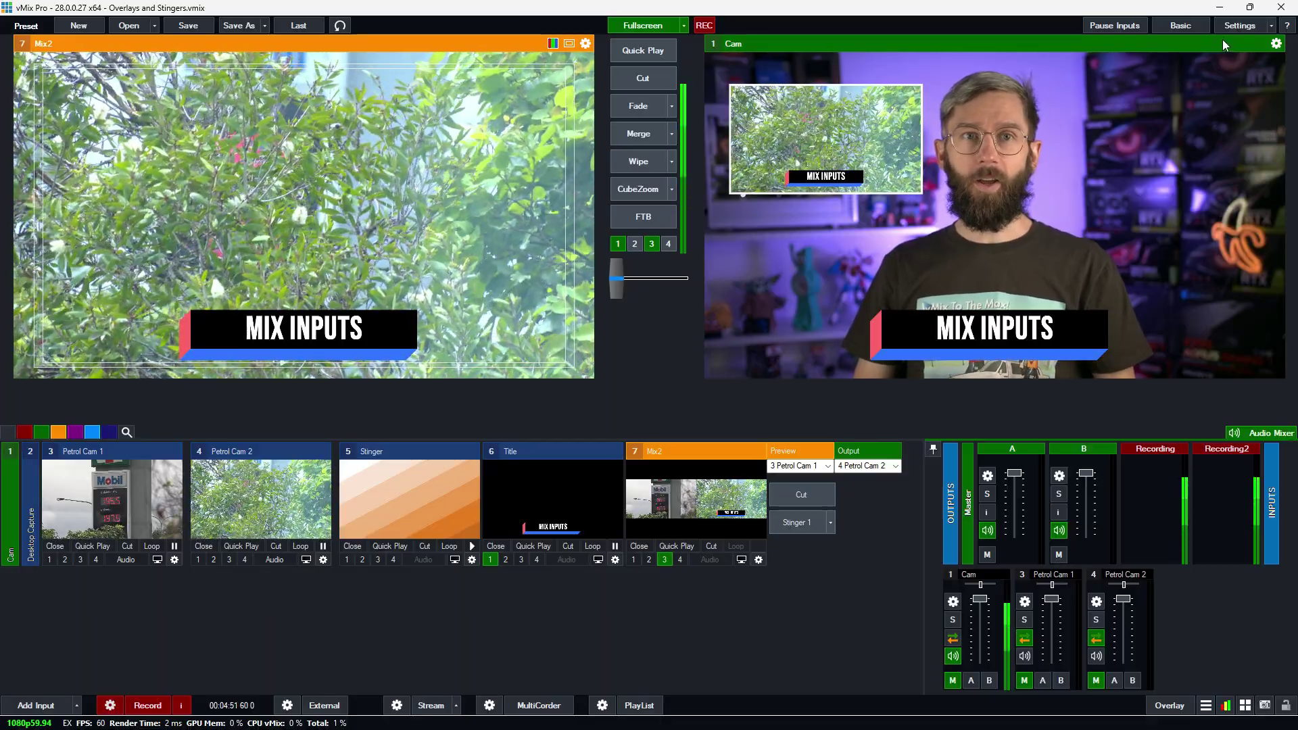
Open the Z overlay shortcut for editing in Settings > Shortcuts and review its target mixes.
left_click(1230, 26)
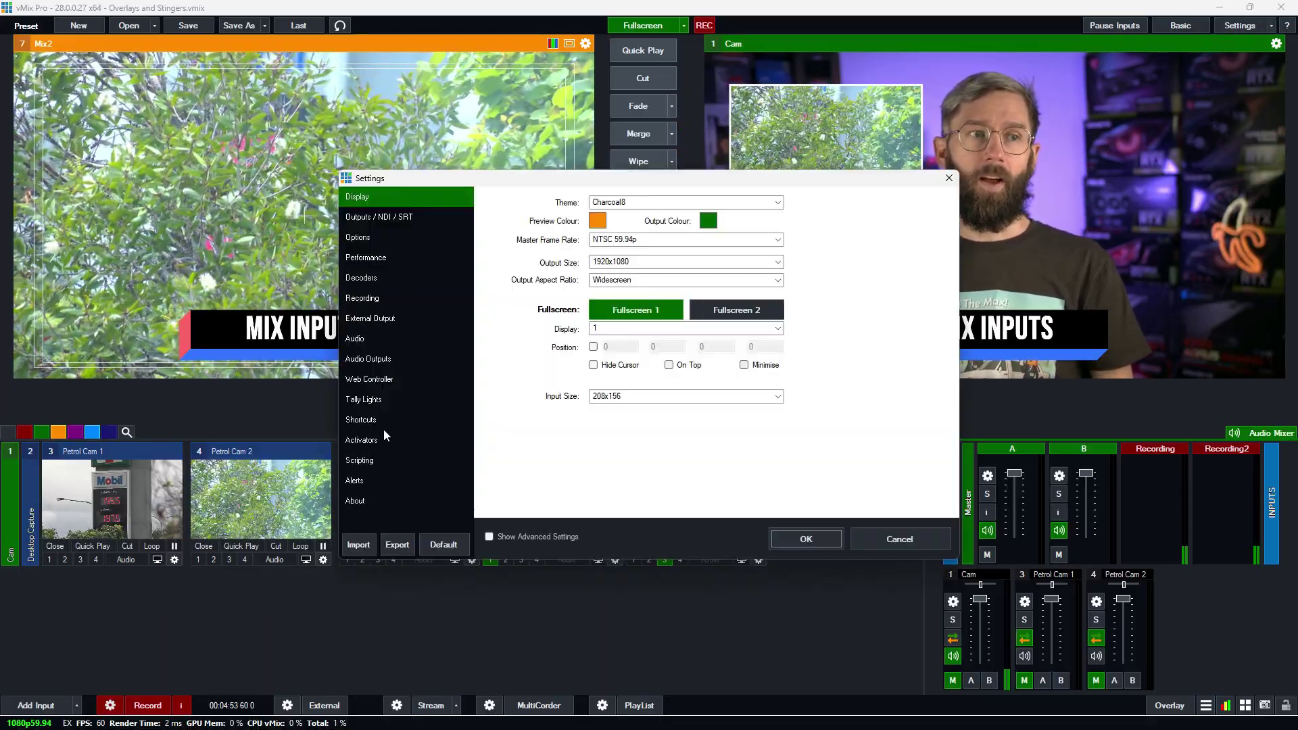
left_click(362, 420)
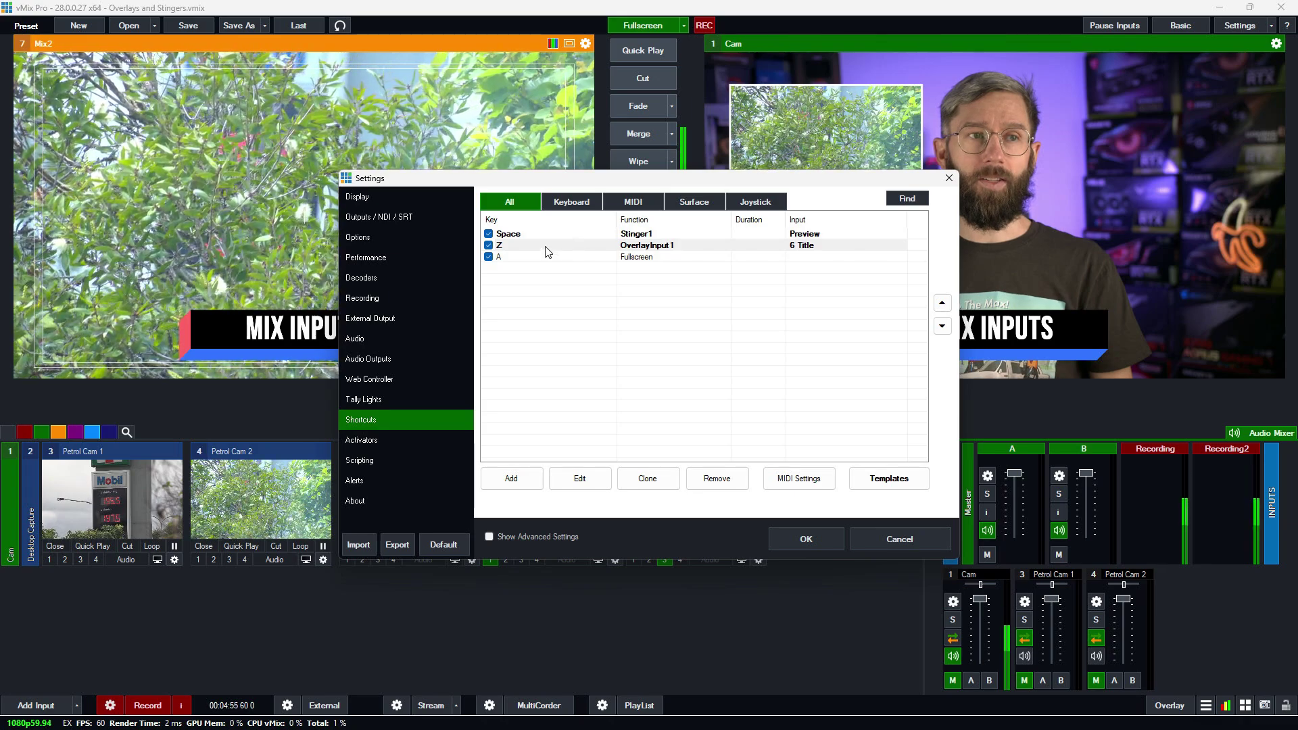
left_click(577, 484)
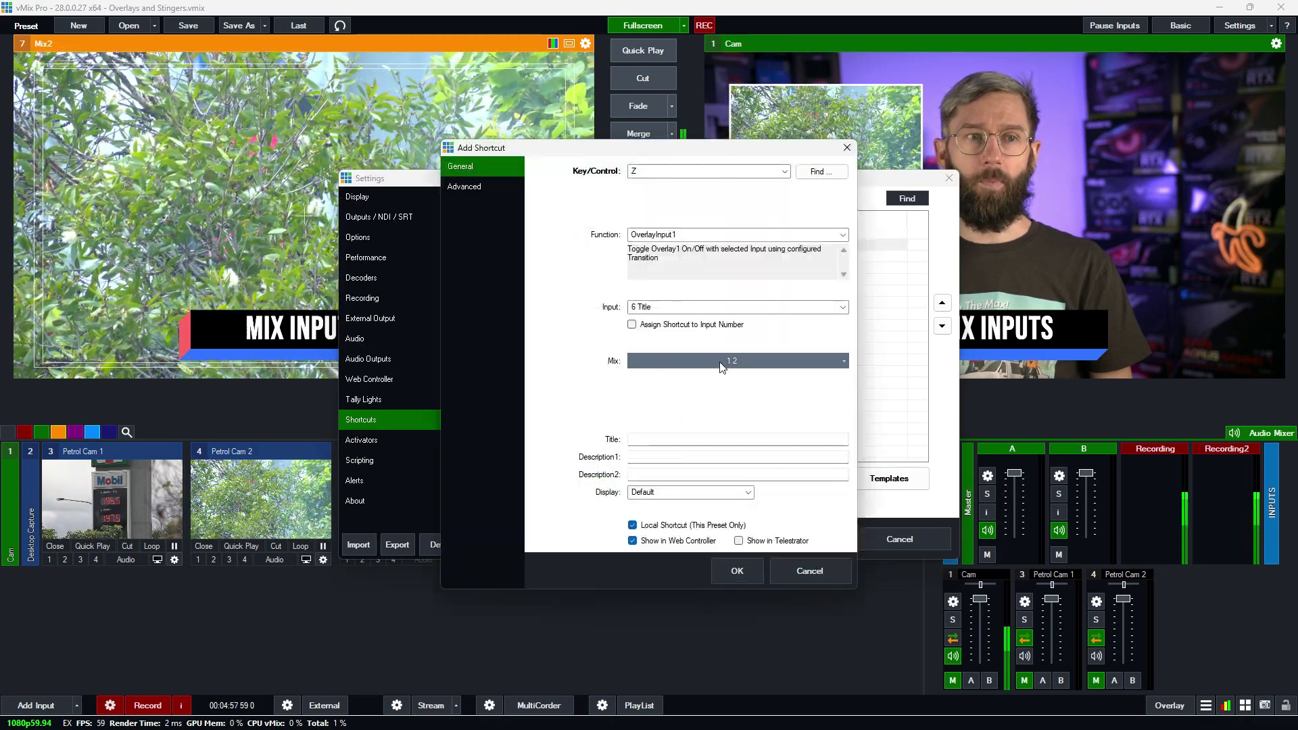
left_click(841, 363)
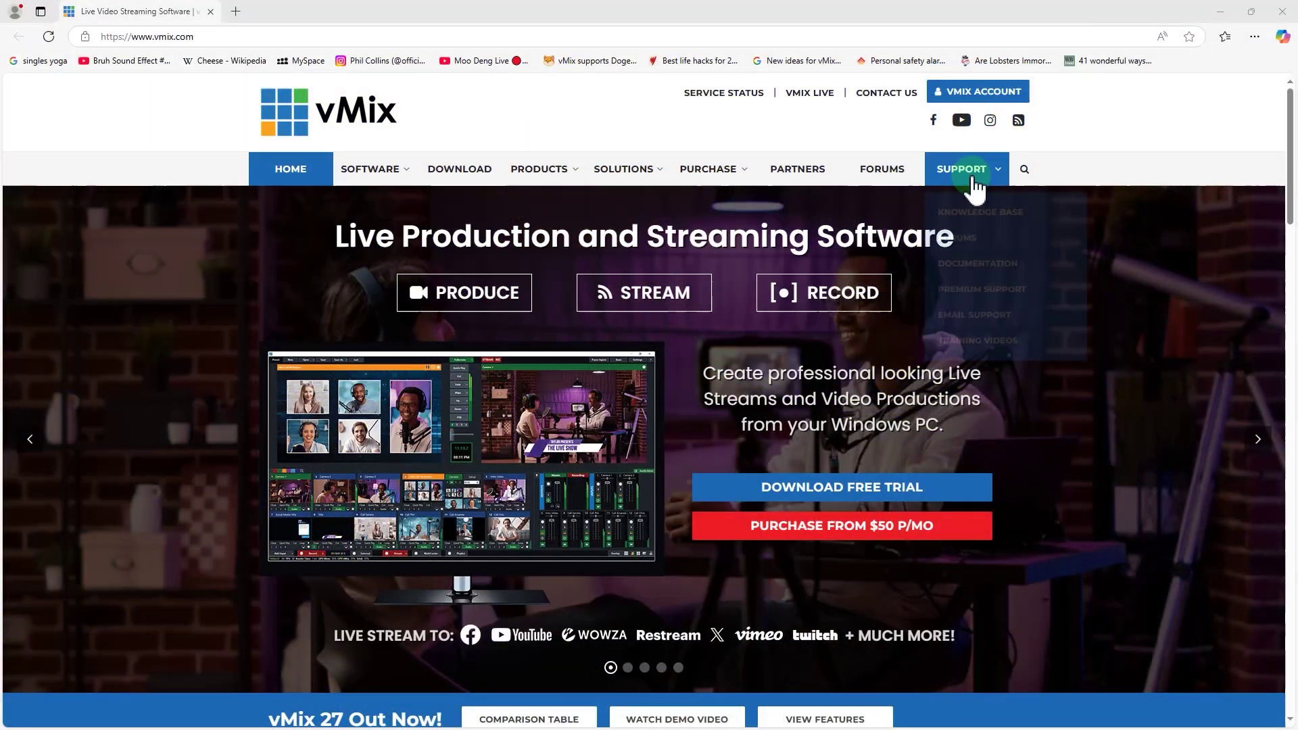
On vmix.com, view the Email Support page, return to the home page, then open the Forums.
mouse_move(971, 178)
left_click(997, 304)
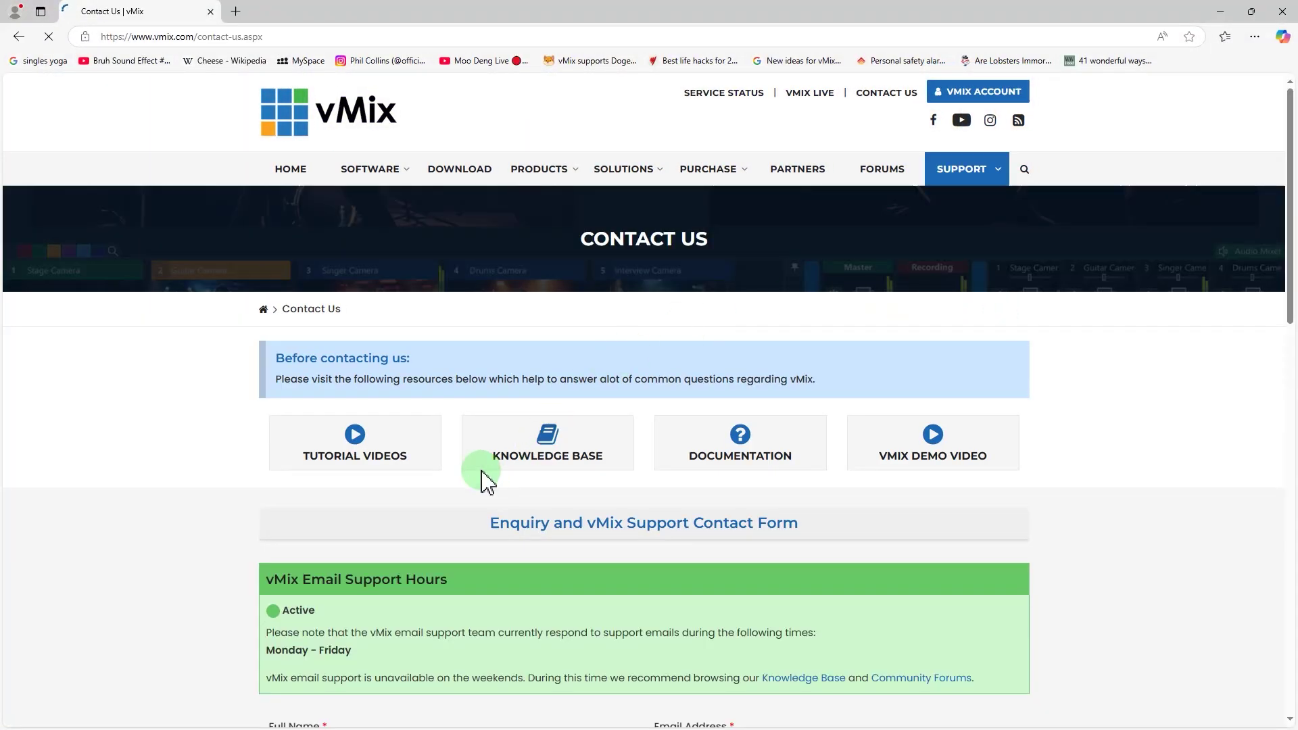
scroll(432, 453, "down", 5)
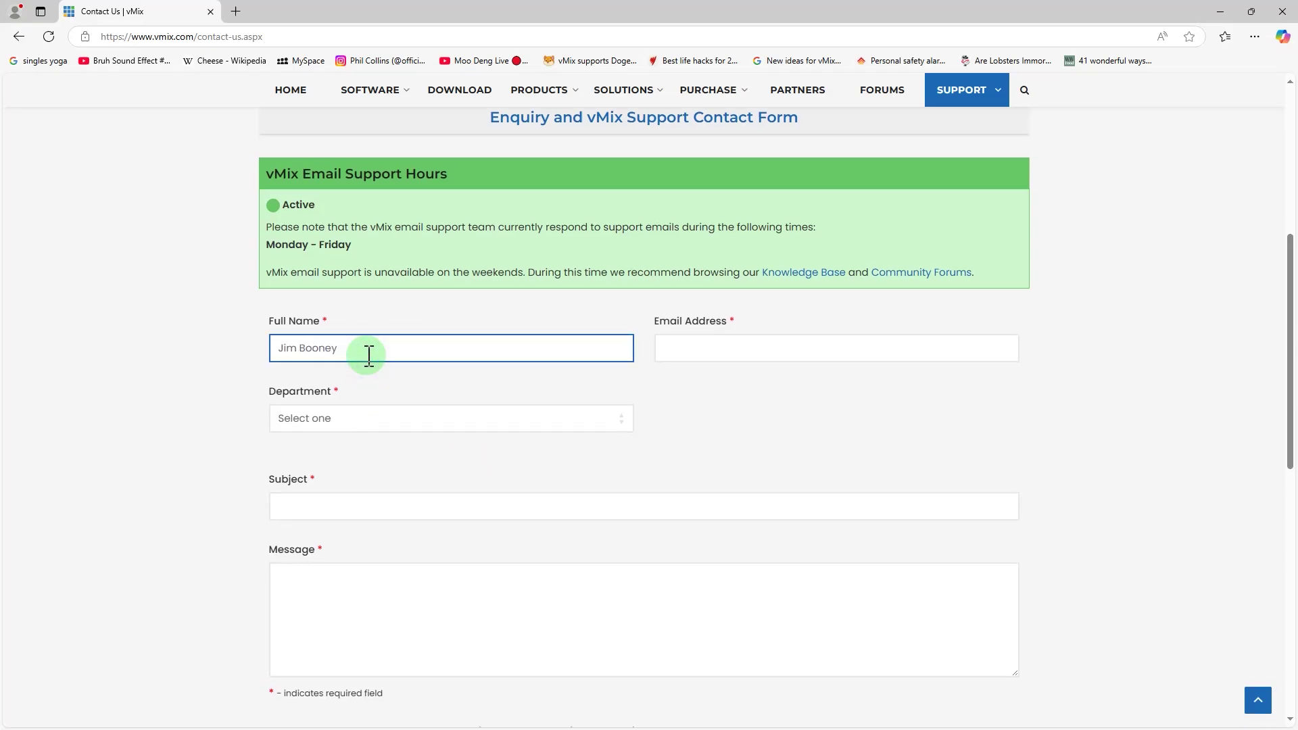
key("alt+Left")
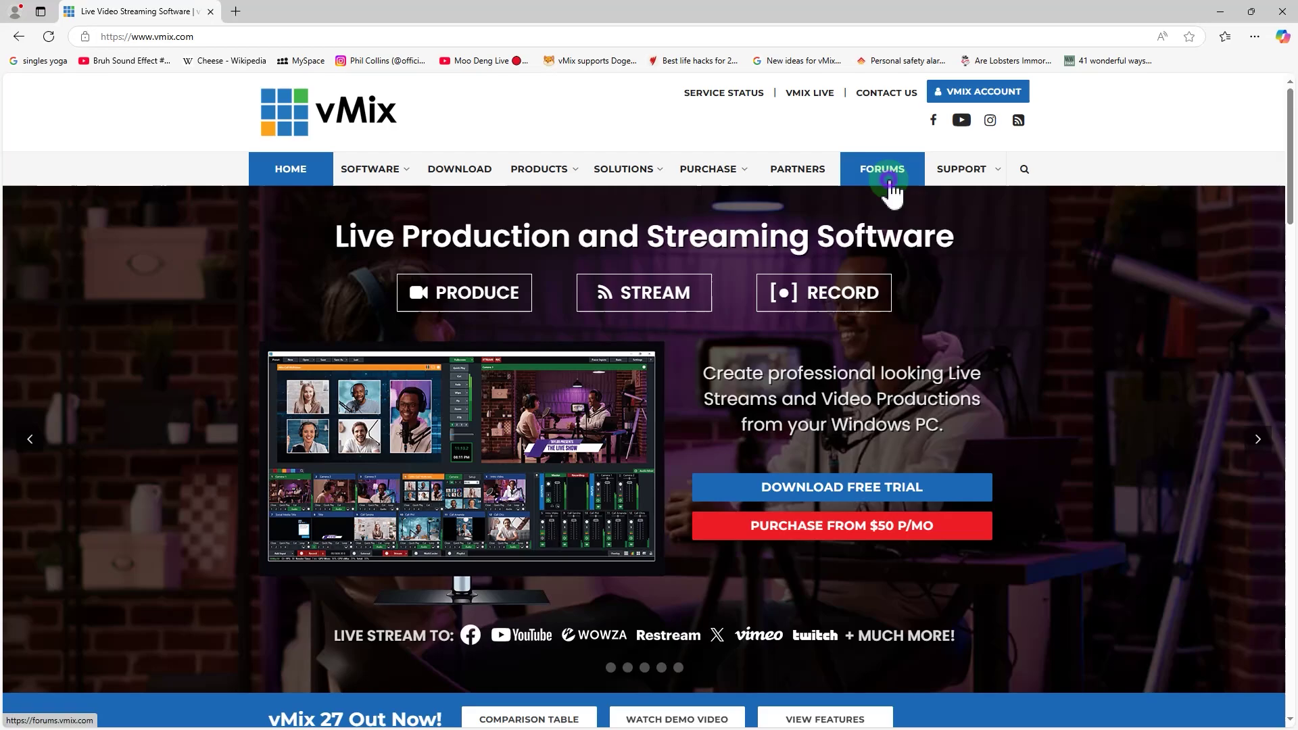
left_click(891, 192)
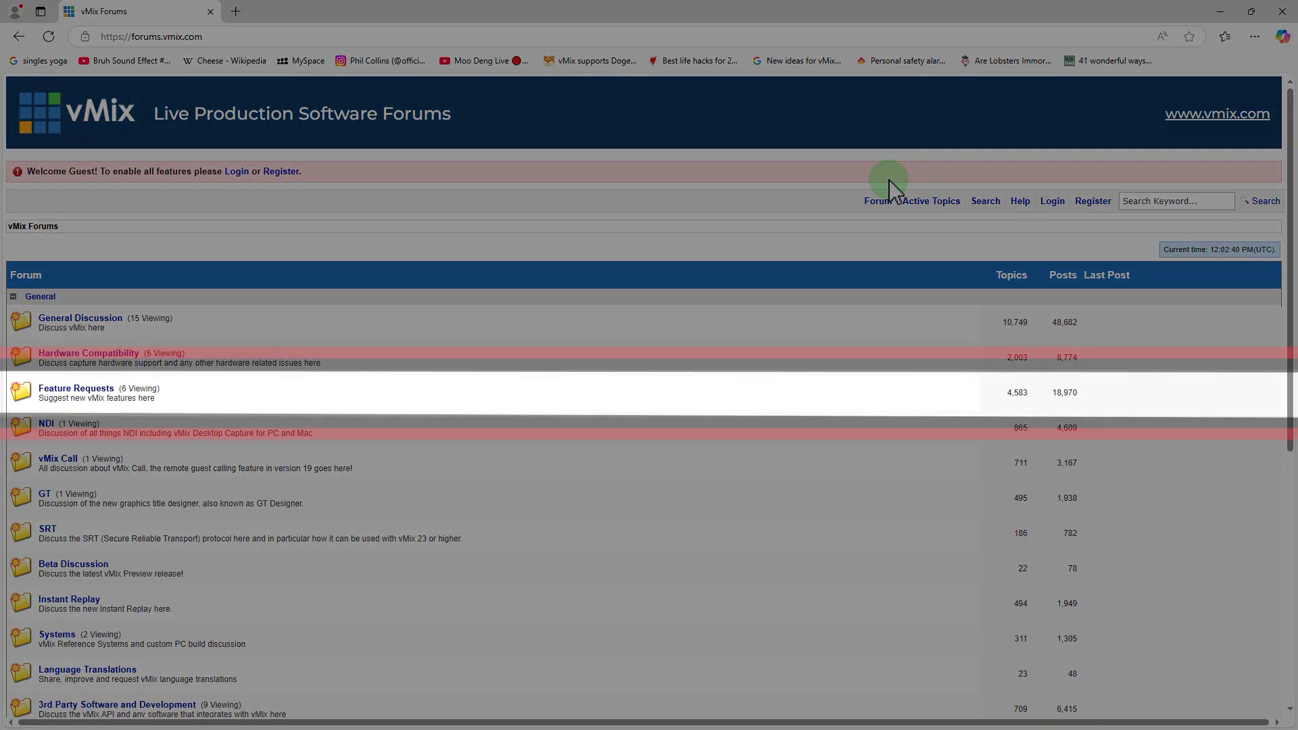